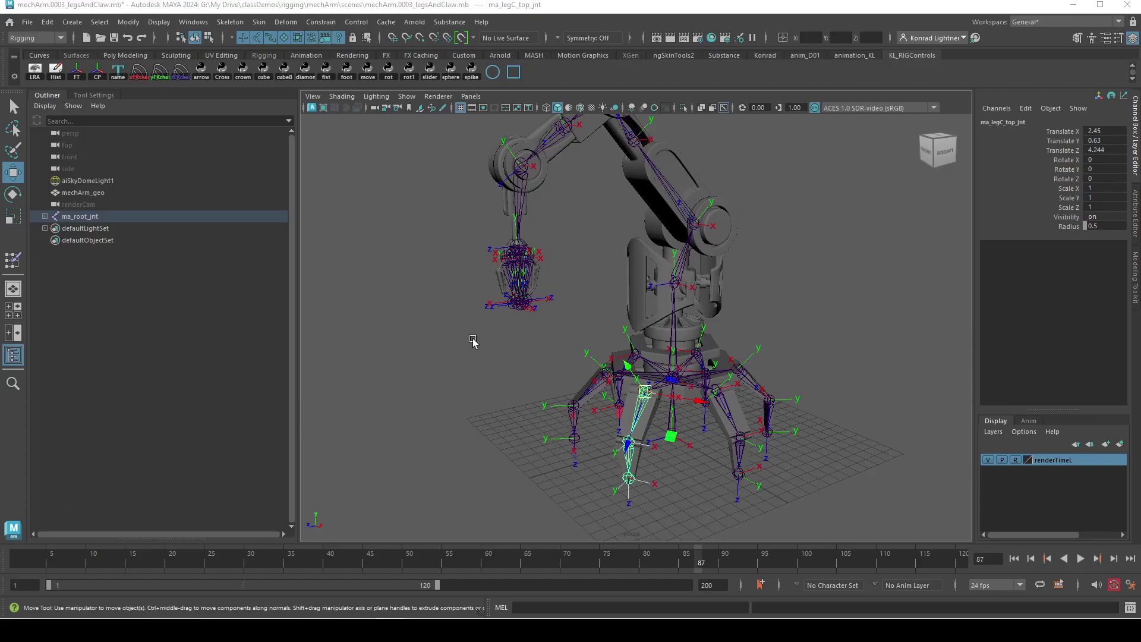
# Examine the leg joints around the base of the mechanical arm and select the leg C top joint
pyautogui.keyDown('alt'); pyautogui.moveTo(473, 342); pyautogui.dragTo(545, 367, button='right'); pyautogui.keyUp('alt')
pyautogui.keyDown('alt'); pyautogui.moveTo(600, 367); pyautogui.dragTo(532, 276, button='middle'); pyautogui.keyUp('alt')
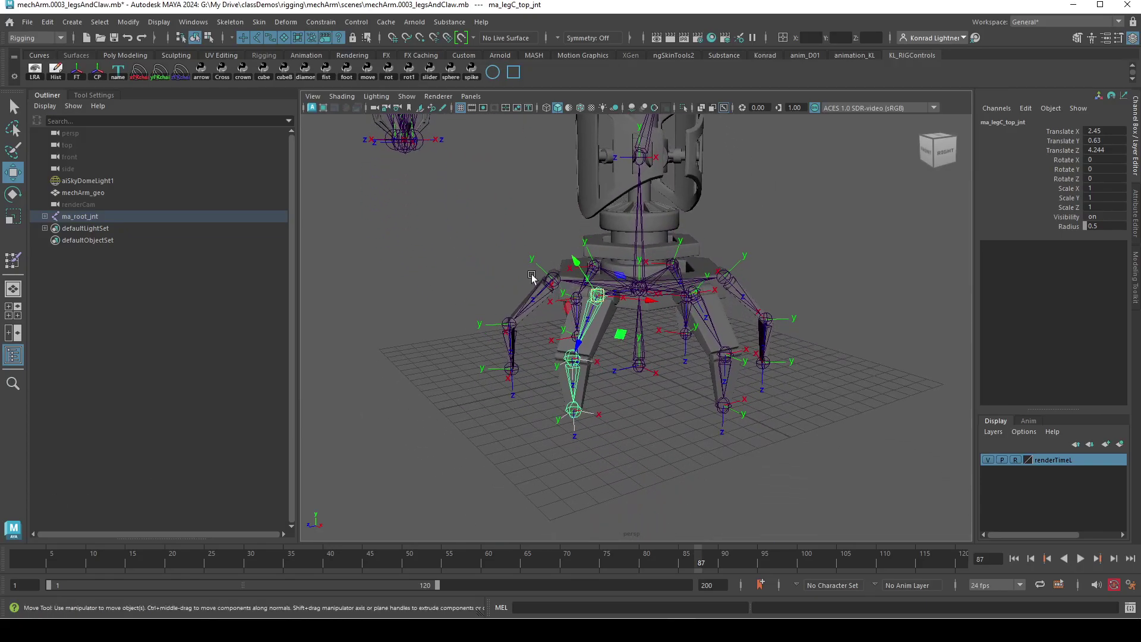
pyautogui.keyDown('alt'); pyautogui.moveTo(531, 277); pyautogui.dragTo(556, 321, button='right'); pyautogui.keyUp('alt')
pyautogui.click(624, 393)
pyautogui.keyDown('alt'); pyautogui.moveTo(679, 403); pyautogui.dragTo(672, 404); pyautogui.keyUp('alt')
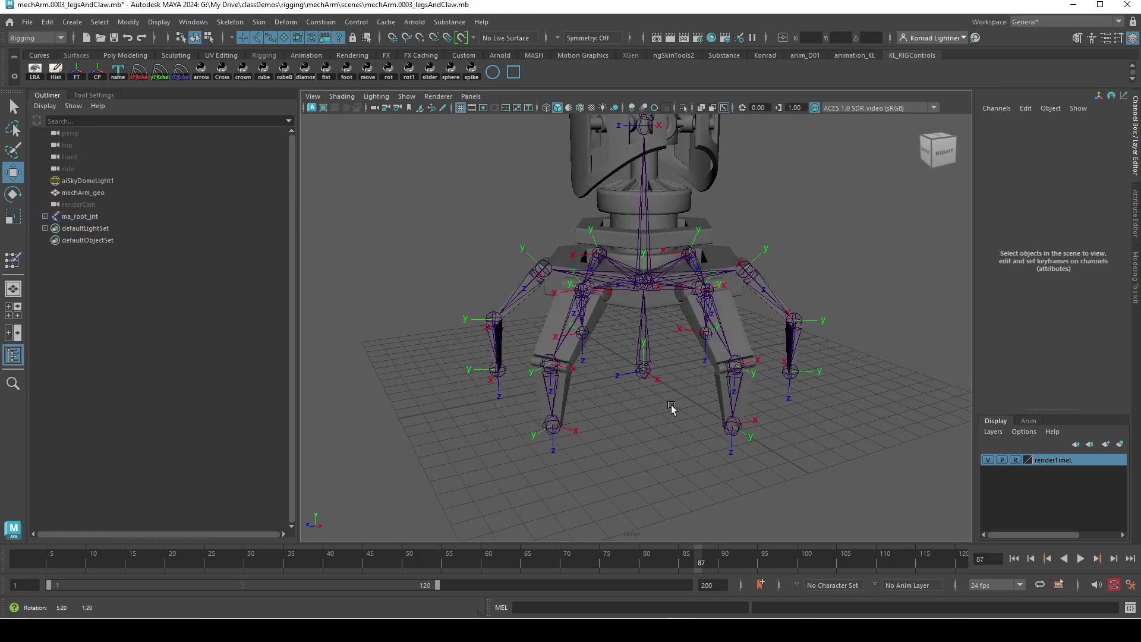
pyautogui.scroll(3, 559, 318)
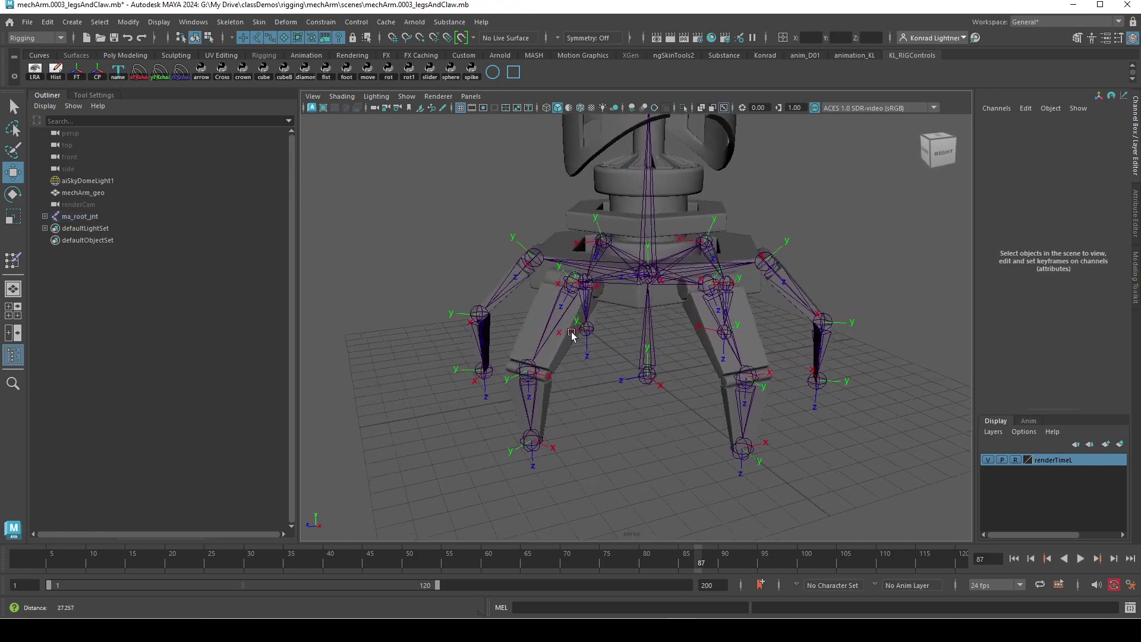
pyautogui.click(557, 278)
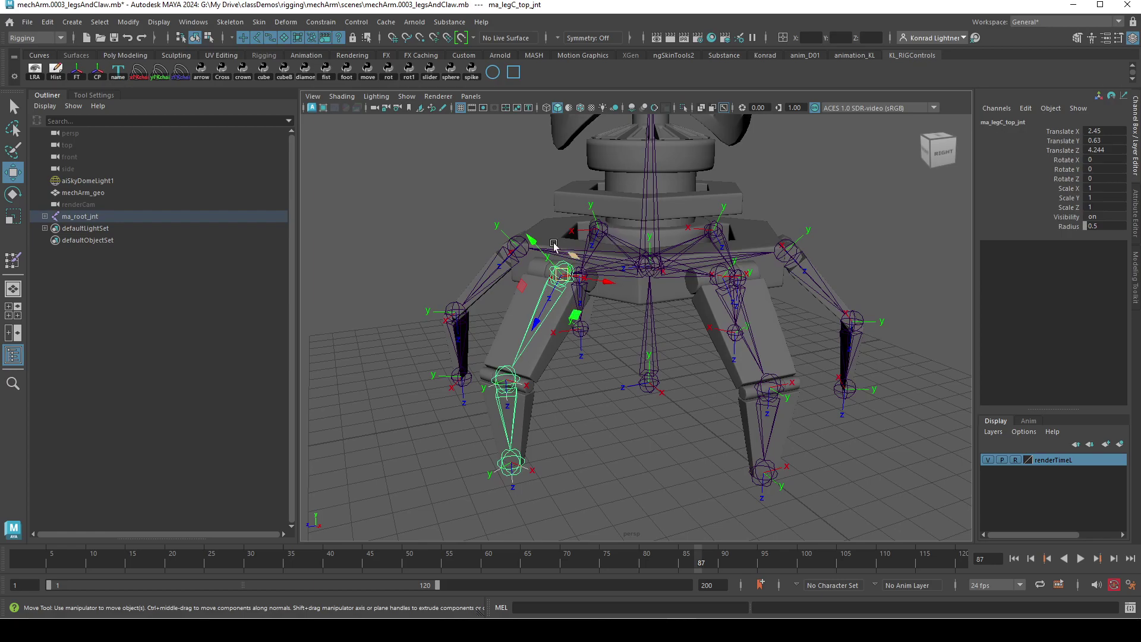
# Open the Bind Skin options and reset them to their default settings
pyautogui.click(260, 23)
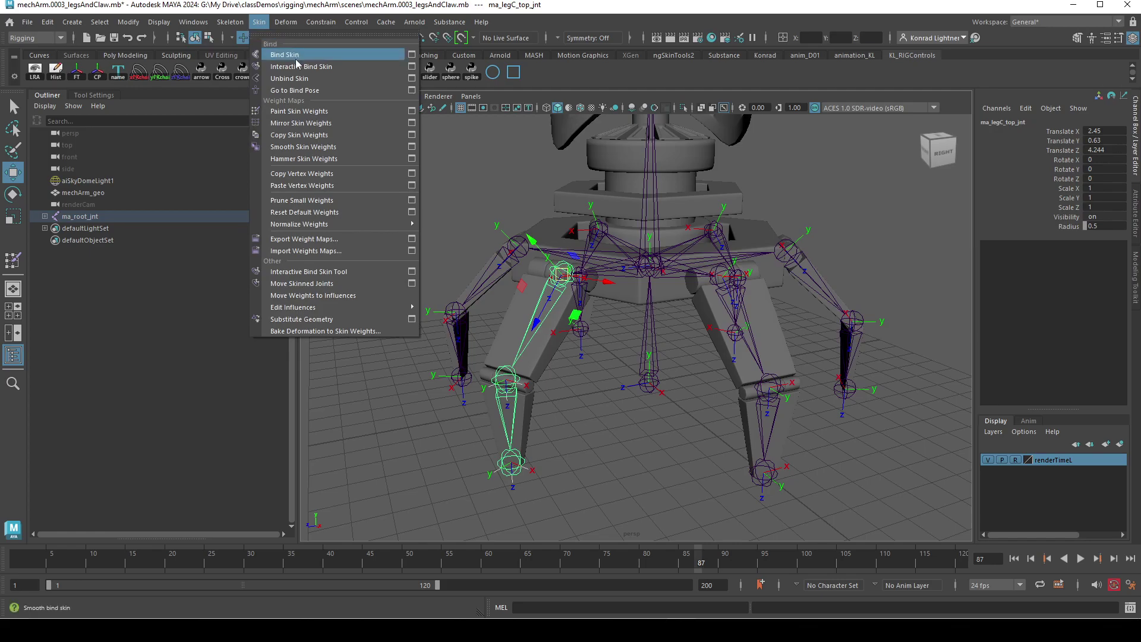
pyautogui.click(411, 55)
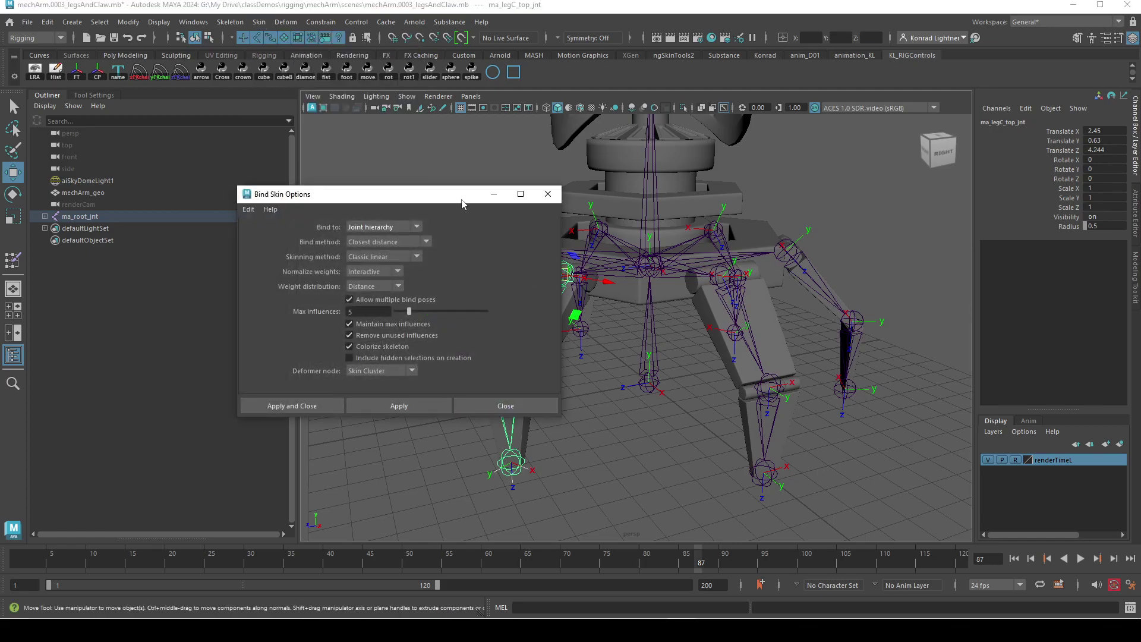
pyautogui.moveTo(463, 204); pyautogui.dragTo(304, 175)
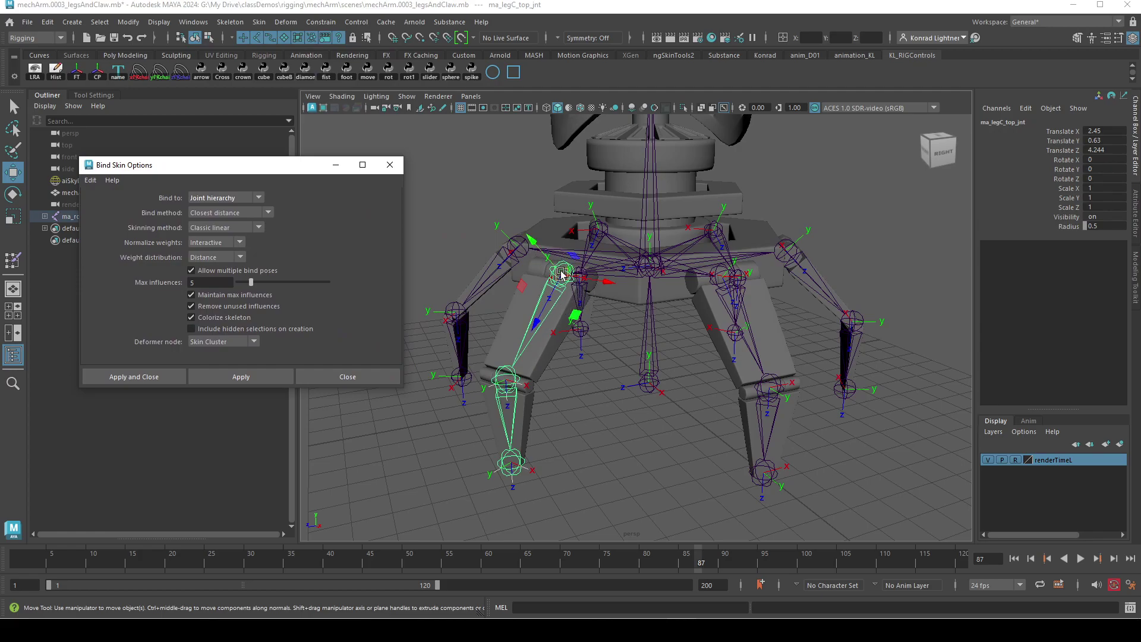
pyautogui.click(89, 180)
pyautogui.click(113, 202)
# Bind mechArm_geo to the ma_root_jnt hierarchy using Joint hierarchy, Closest distance, Classic linear and 5 max influences
pyautogui.click(693, 455)
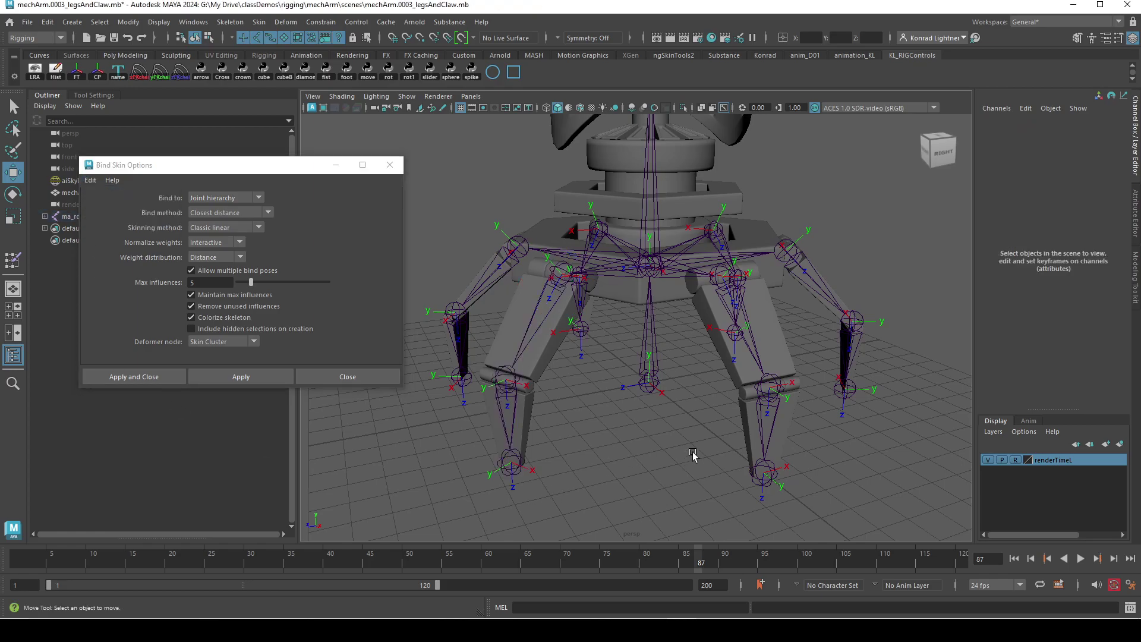
pyautogui.moveTo(297, 169); pyautogui.dragTo(314, 302)
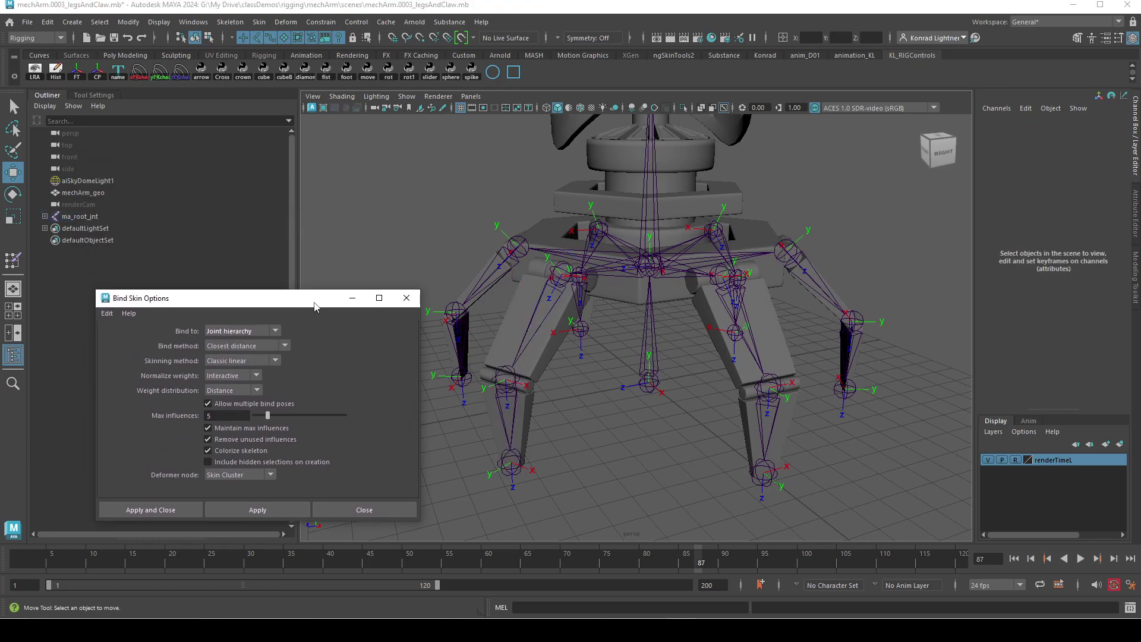
pyautogui.click(662, 392)
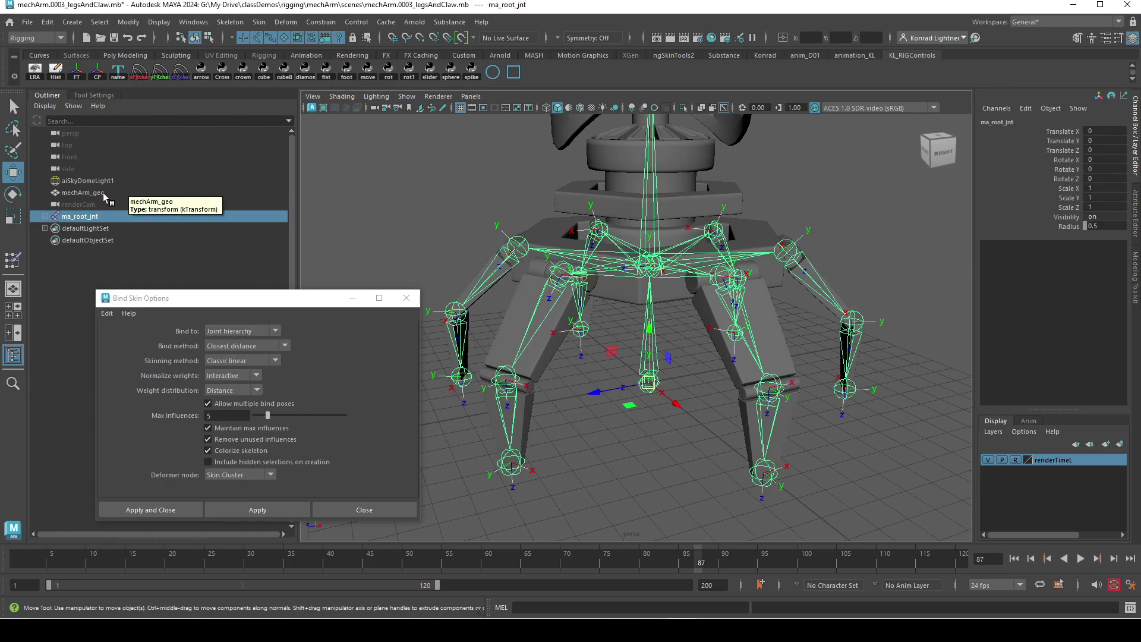
pyautogui.keyDown('ctrl'); pyautogui.click(138, 193); pyautogui.keyUp('ctrl')
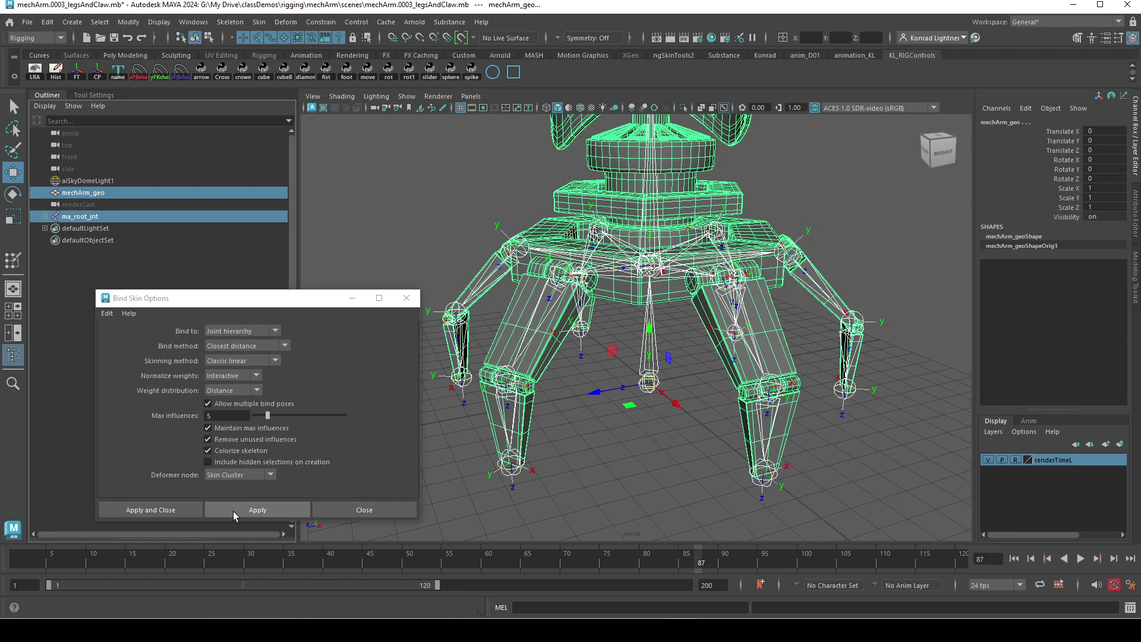
pyautogui.click(167, 510)
pyautogui.click(597, 438)
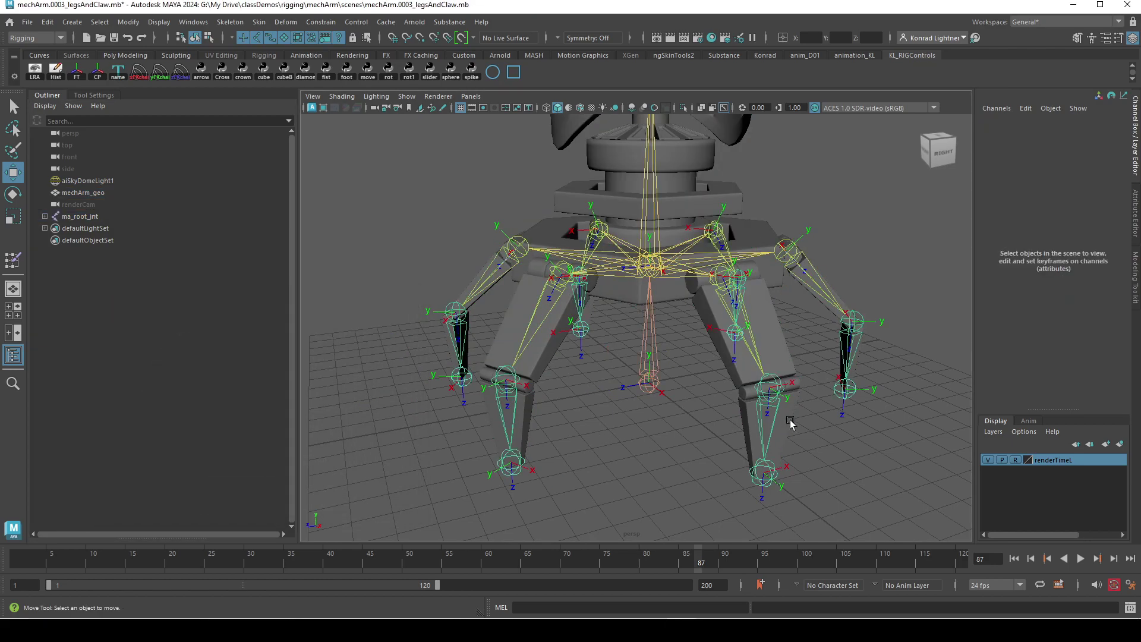
# Test the skin deformation by rotating ma_armB_rot_jnt at the upper elbow, and undo the rotation
pyautogui.keyDown('alt'); pyautogui.moveTo(789, 418); pyautogui.dragTo(575, 263, button='right'); pyautogui.keyUp('alt')
pyautogui.keyDown('alt'); pyautogui.moveTo(575, 263); pyautogui.dragTo(587, 337, button='middle'); pyautogui.keyUp('alt')
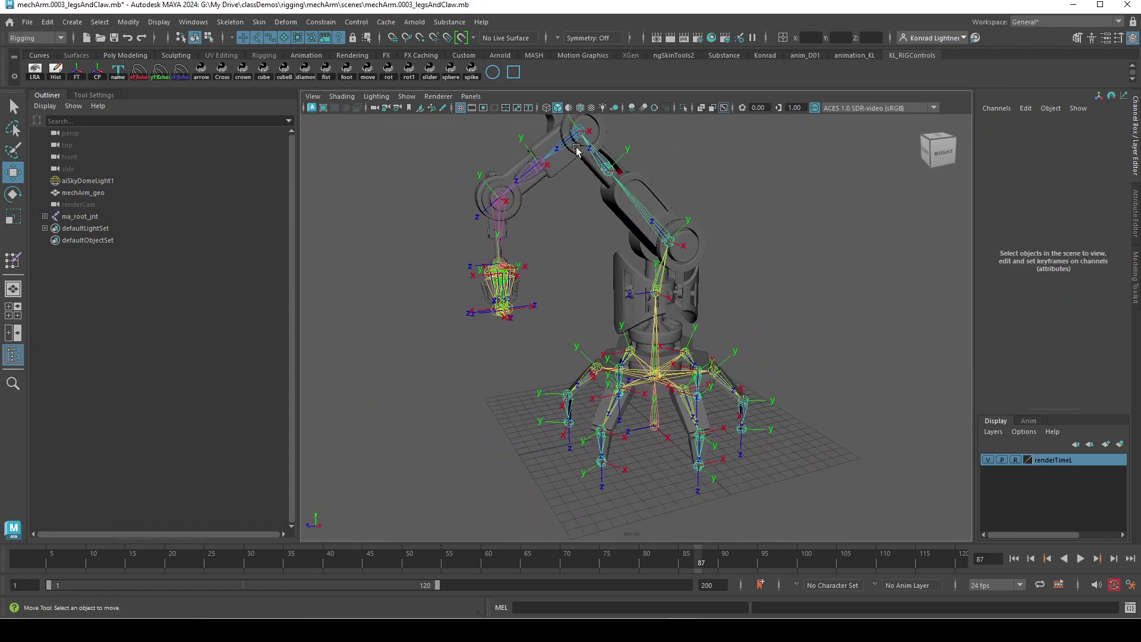
pyautogui.keyDown('alt'); pyautogui.moveTo(538, 162); pyautogui.dragTo(593, 190); pyautogui.keyUp('alt')
pyautogui.keyDown('alt'); pyautogui.moveTo(594, 191); pyautogui.dragTo(621, 276, button='middle'); pyautogui.keyUp('alt')
pyautogui.keyDown('alt'); pyautogui.moveTo(622, 275); pyautogui.dragTo(681, 330, button='right'); pyautogui.keyUp('alt')
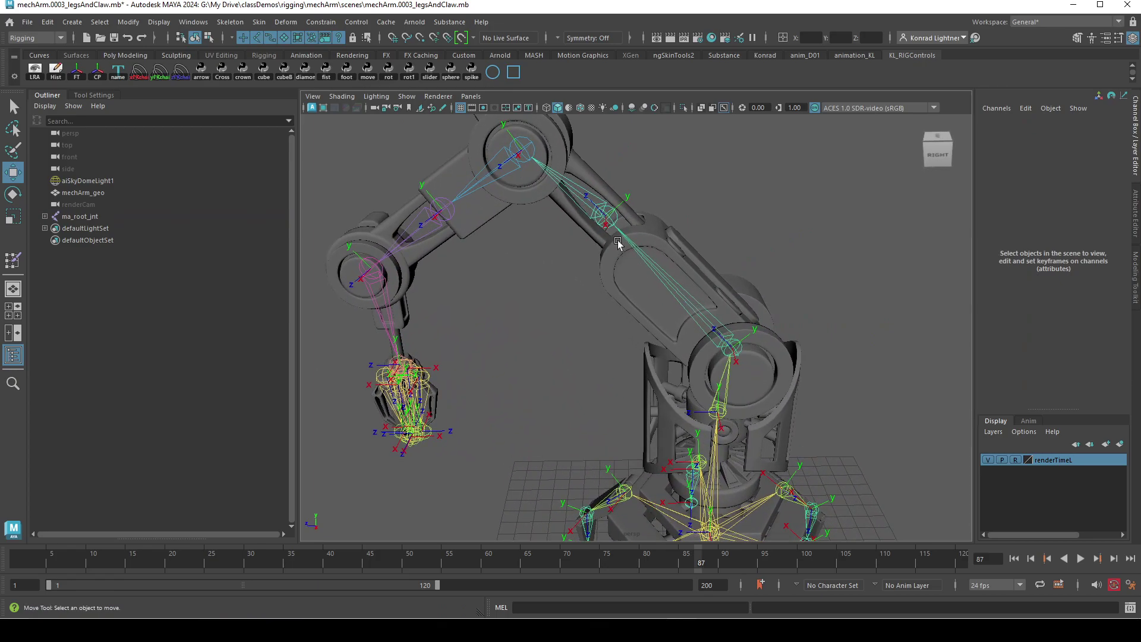
pyautogui.click(524, 153)
pyautogui.press('e')
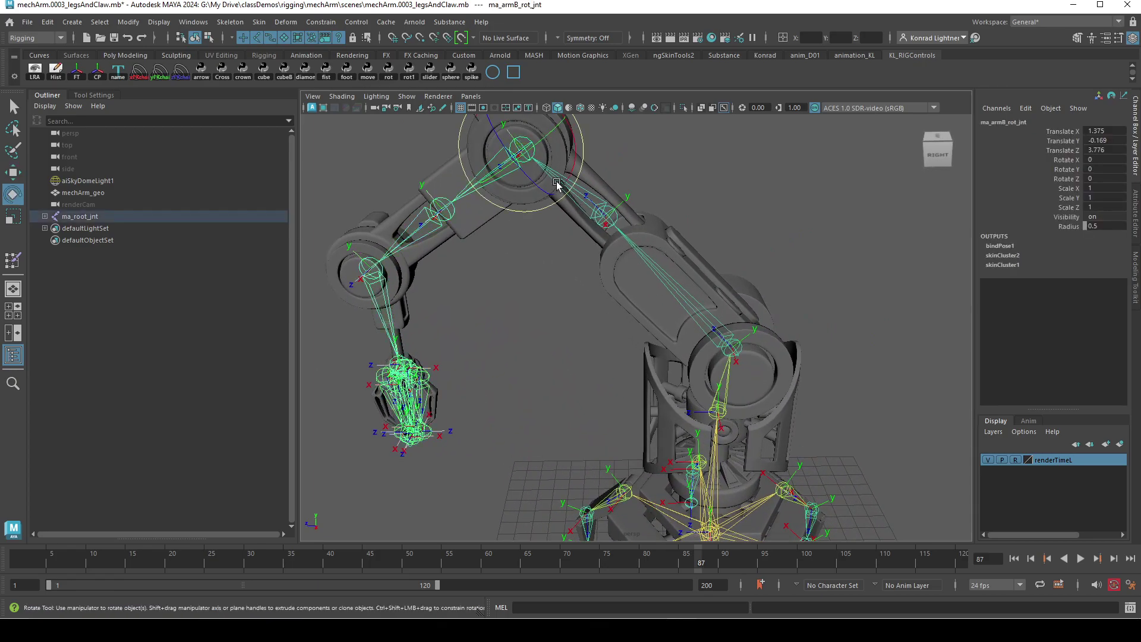
pyautogui.moveTo(577, 152); pyautogui.dragTo(685, 242)
pyautogui.hotkey('ctrl', 'z')
# Inspect the bound skeleton and mesh around the arm, claw and legs with nothing selected
pyautogui.keyDown('alt'); pyautogui.moveTo(583, 270); pyautogui.dragTo(517, 316); pyautogui.keyUp('alt')
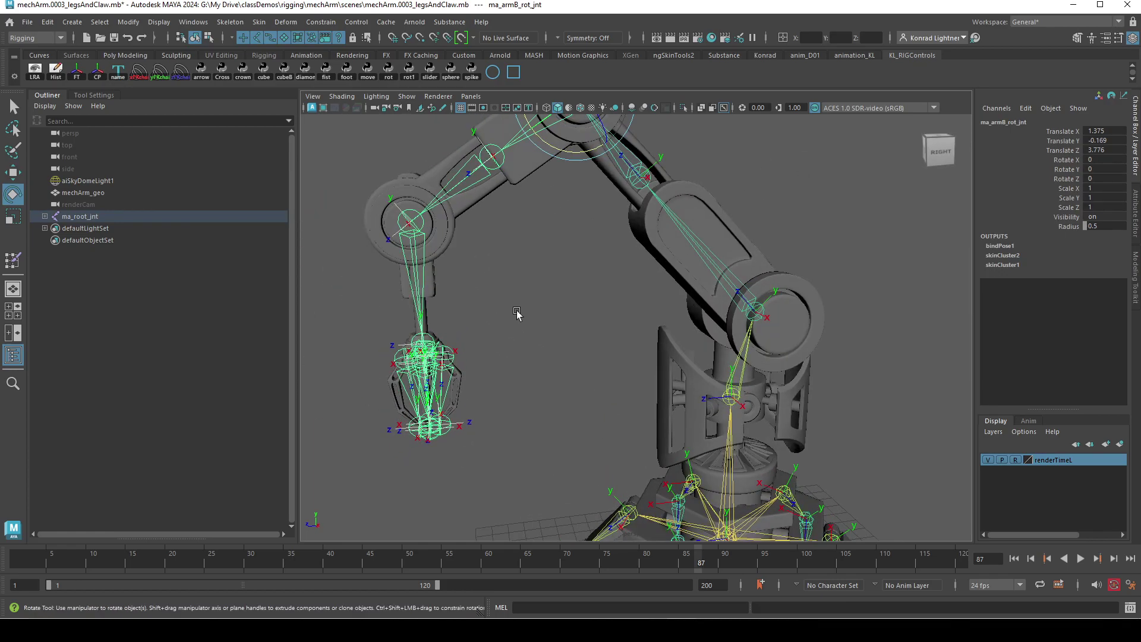
pyautogui.keyDown('alt'); pyautogui.moveTo(517, 316); pyautogui.dragTo(470, 300, button='right'); pyautogui.keyUp('alt')
pyautogui.keyDown('alt'); pyautogui.moveTo(658, 339); pyautogui.dragTo(644, 316, button='middle'); pyautogui.keyUp('alt')
pyautogui.keyDown('alt'); pyautogui.moveTo(570, 294); pyautogui.dragTo(606, 305, button='right'); pyautogui.keyUp('alt')
pyautogui.keyDown('alt'); pyautogui.moveTo(607, 305); pyautogui.dragTo(665, 342); pyautogui.keyUp('alt')
pyautogui.keyDown('alt'); pyautogui.moveTo(665, 341); pyautogui.dragTo(599, 291, button='middle'); pyautogui.keyUp('alt')
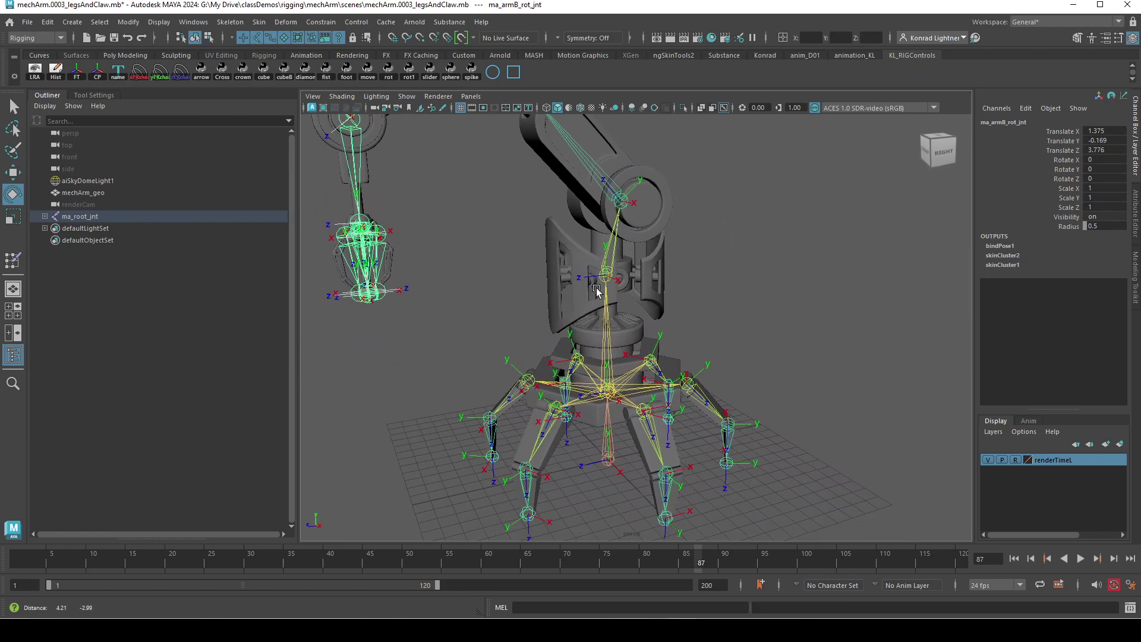
pyautogui.click(761, 348)
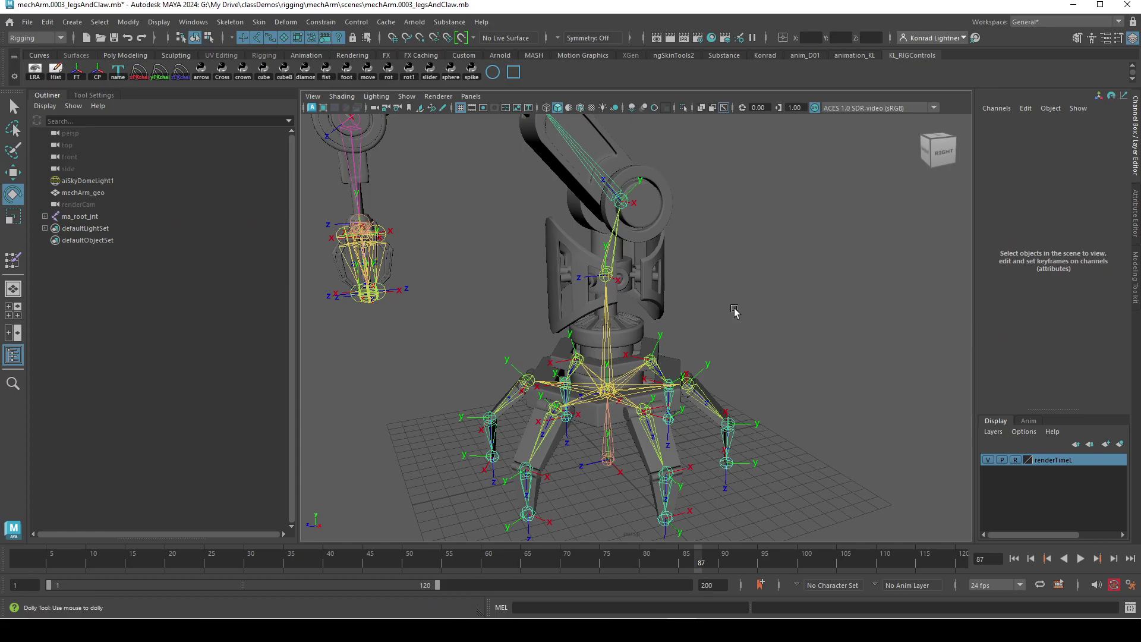
pyautogui.keyDown('alt'); pyautogui.moveTo(735, 313); pyautogui.dragTo(648, 326); pyautogui.keyUp('alt')
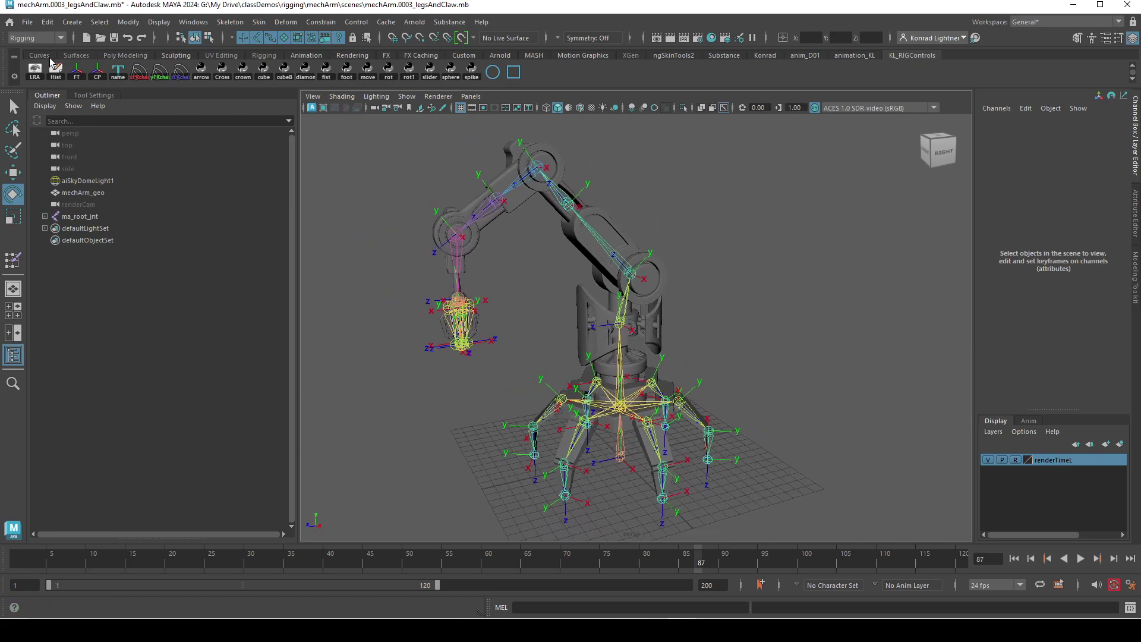
pyautogui.click(52, 24)
pyautogui.moveTo(135, 178)
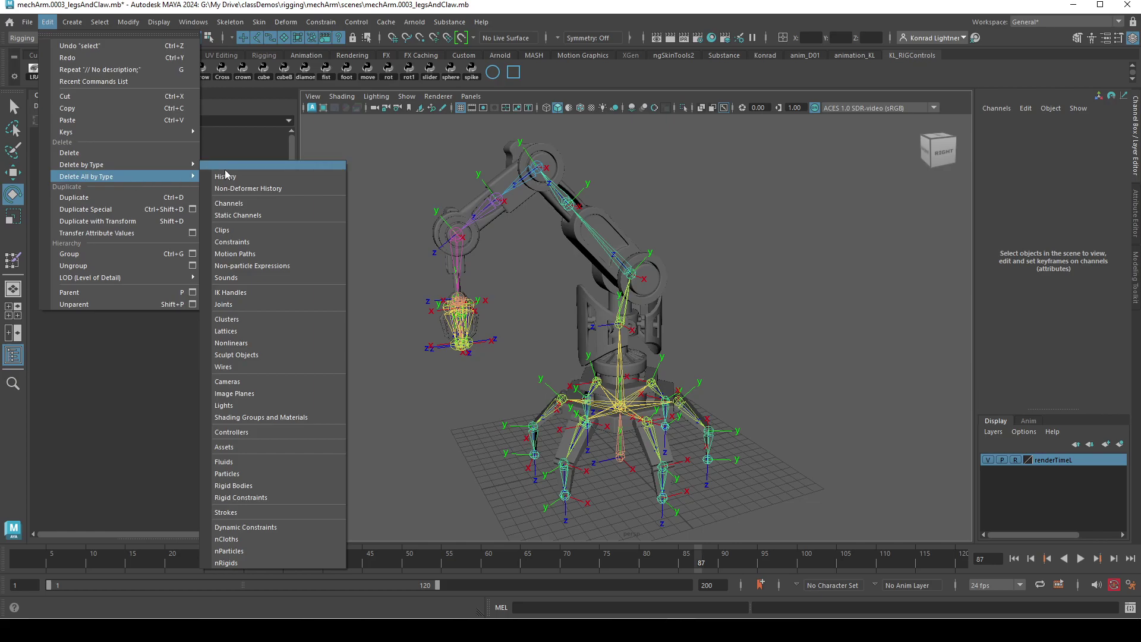
pyautogui.click(282, 177)
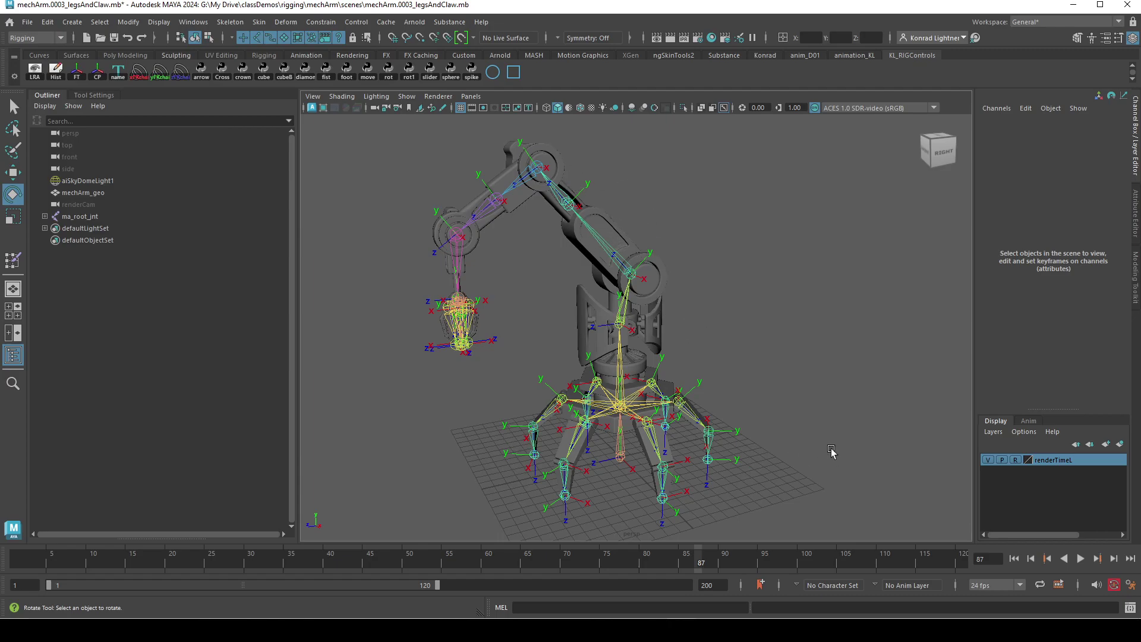
pyautogui.moveTo(784, 462)
pyautogui.keyDown('alt'); pyautogui.mouseDown()
pyautogui.moveTo(741, 479)
pyautogui.moveTo(715, 527)
pyautogui.moveTo(780, 448)
pyautogui.moveTo(769, 451)
pyautogui.mouseUp(); pyautogui.keyUp('alt')
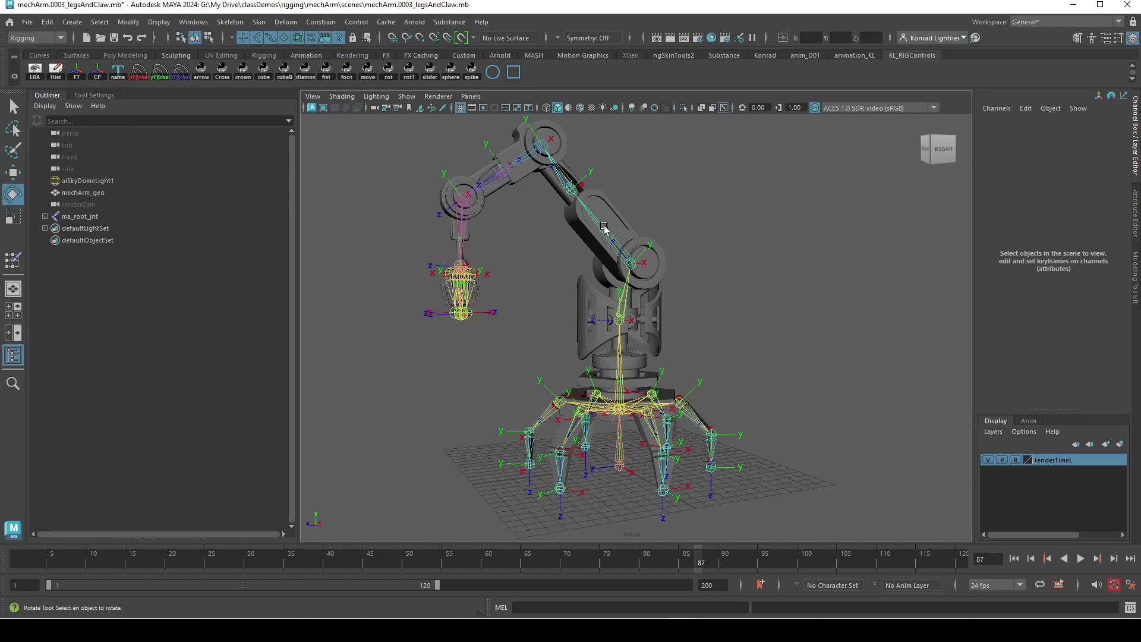
pyautogui.click(260, 24)
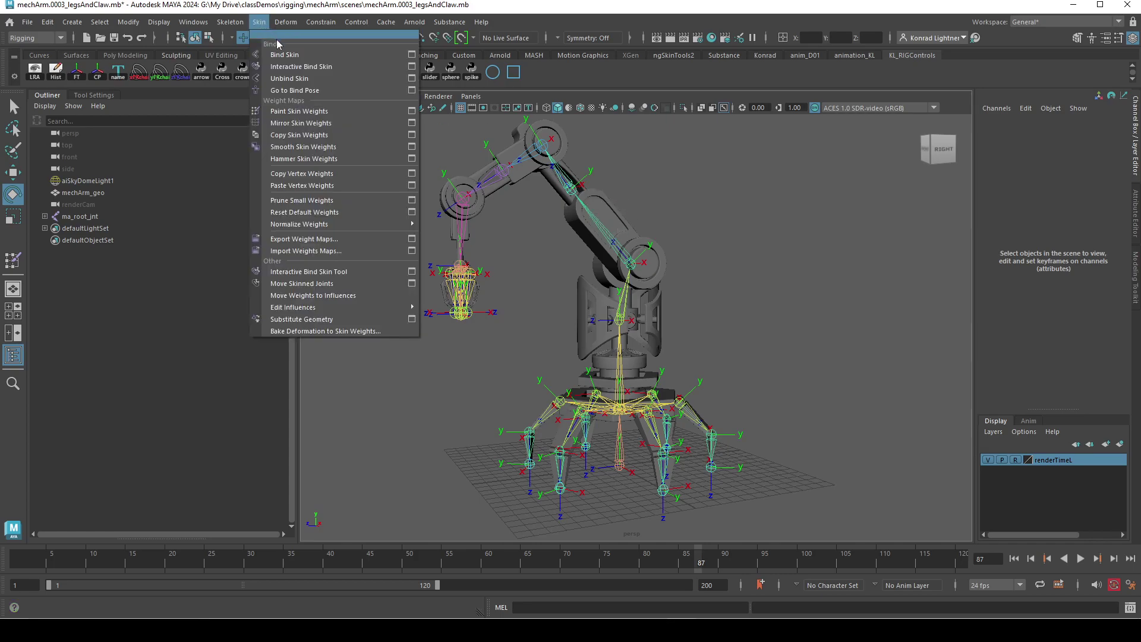
pyautogui.moveTo(326, 227)
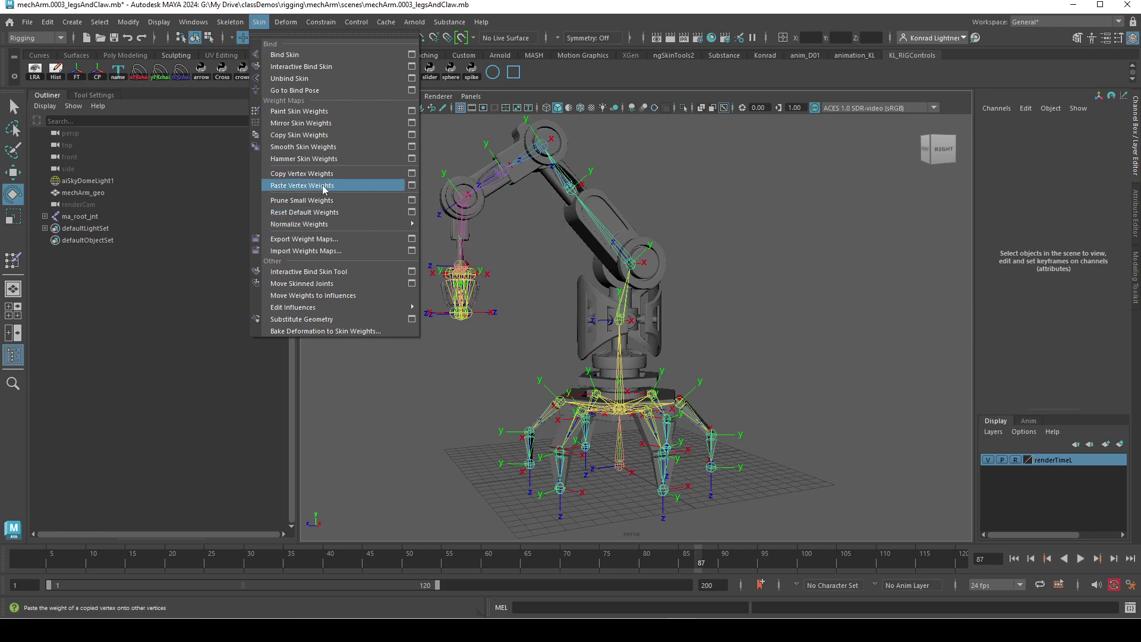
pyautogui.click(326, 112)
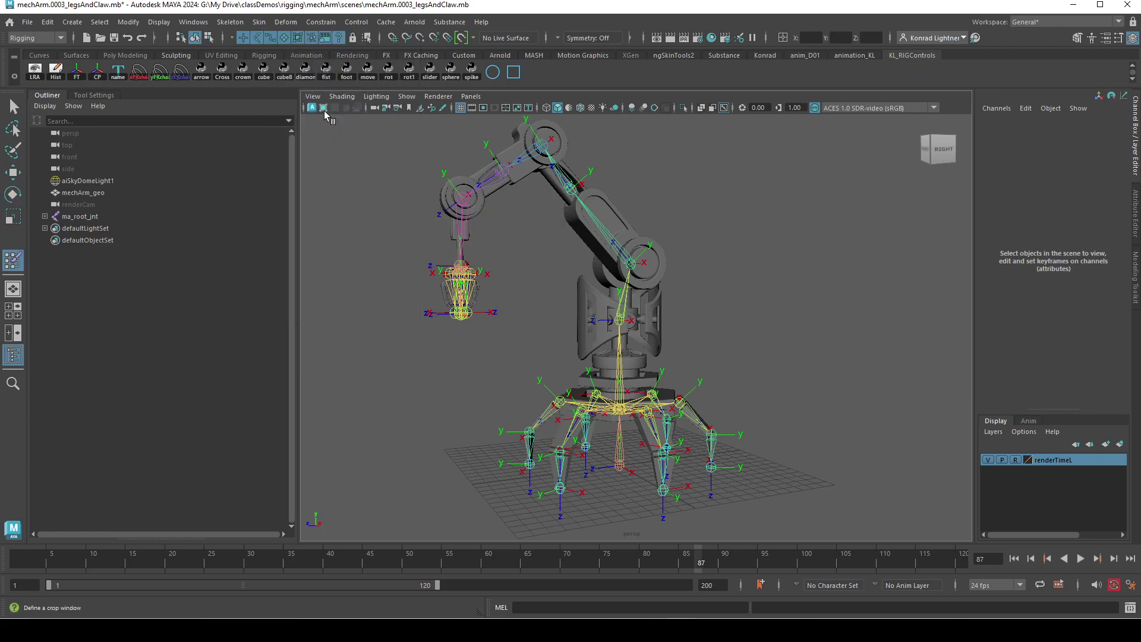
pyautogui.press('w')
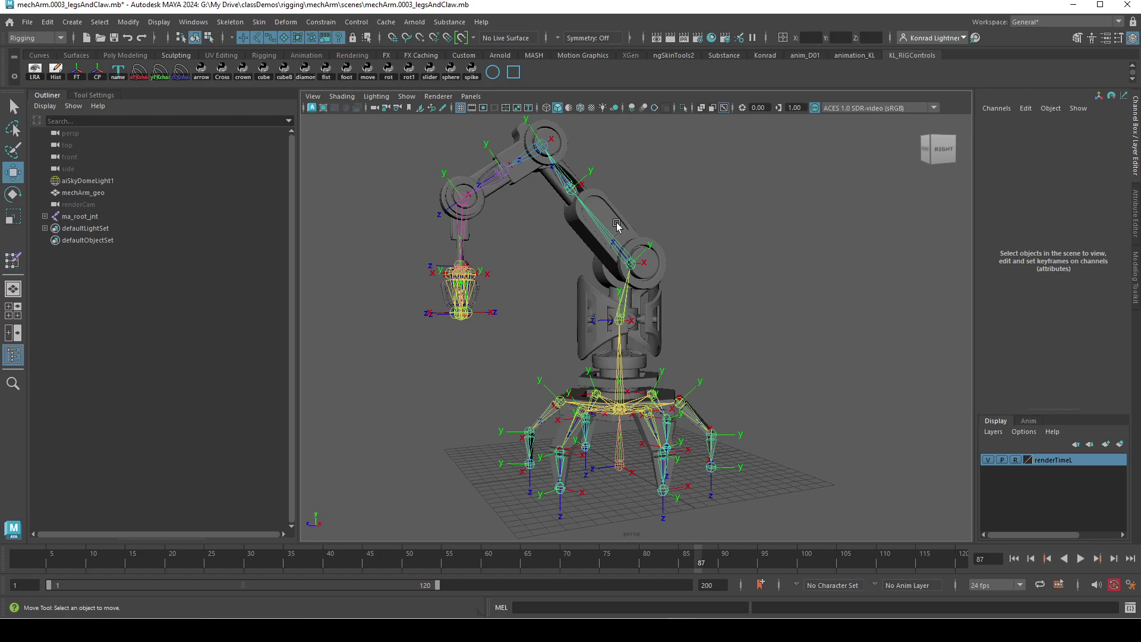
# Start the Paint Skin Weights tool on mechArm_geo and frame the rotating base
pyautogui.click(608, 223)
pyautogui.click(260, 22)
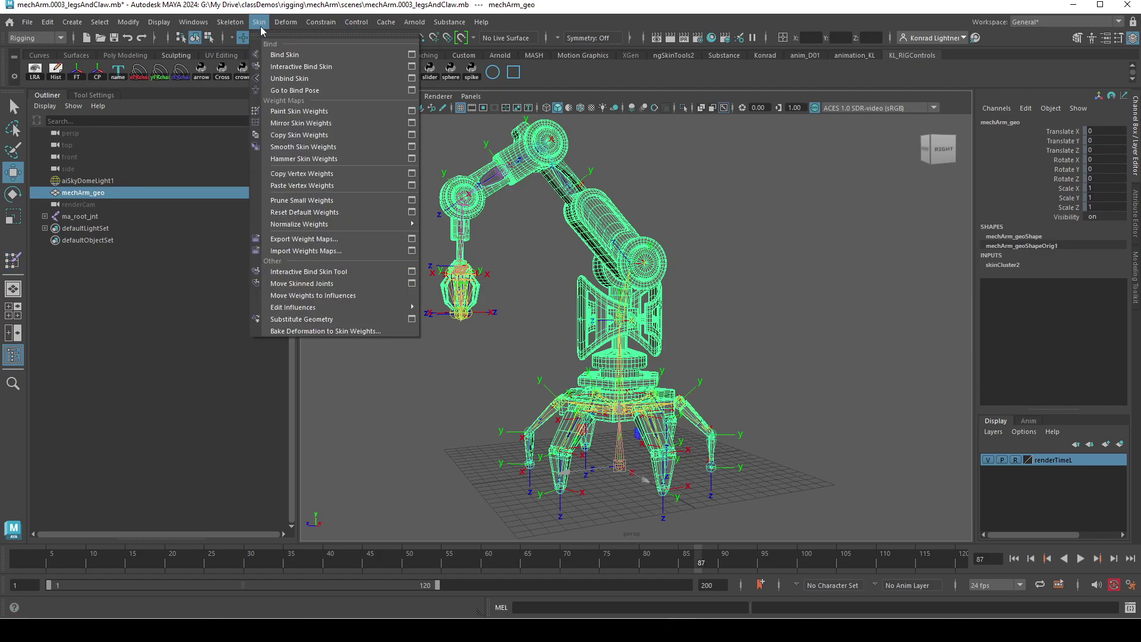
pyautogui.click(319, 112)
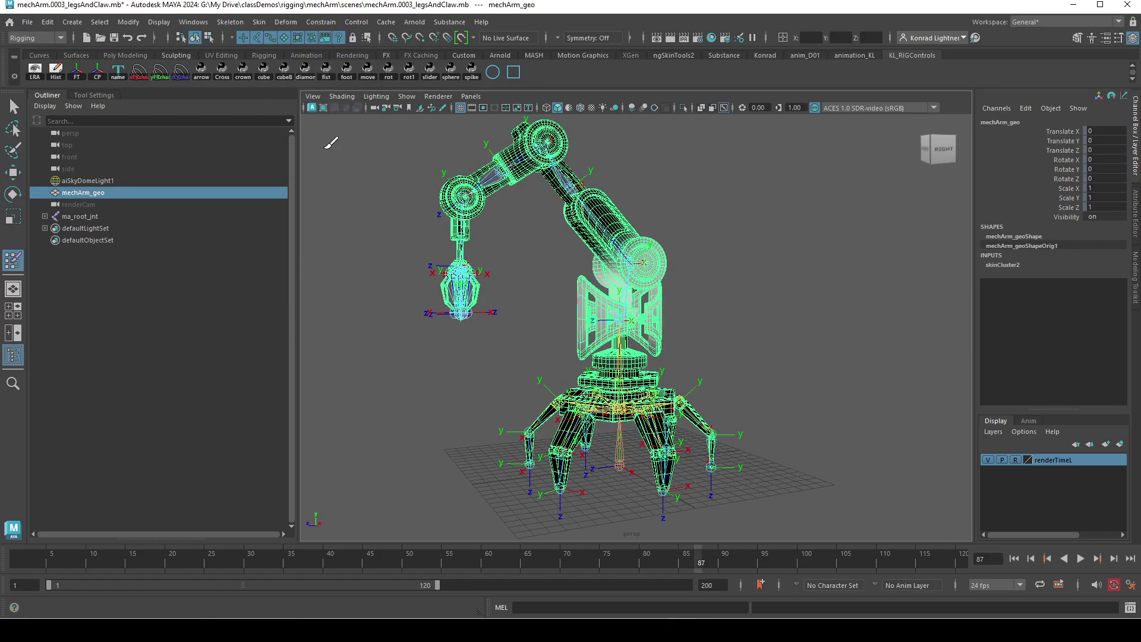
pyautogui.keyDown('alt'); pyautogui.moveTo(371, 328); pyautogui.dragTo(555, 416, button='right'); pyautogui.keyUp('alt')
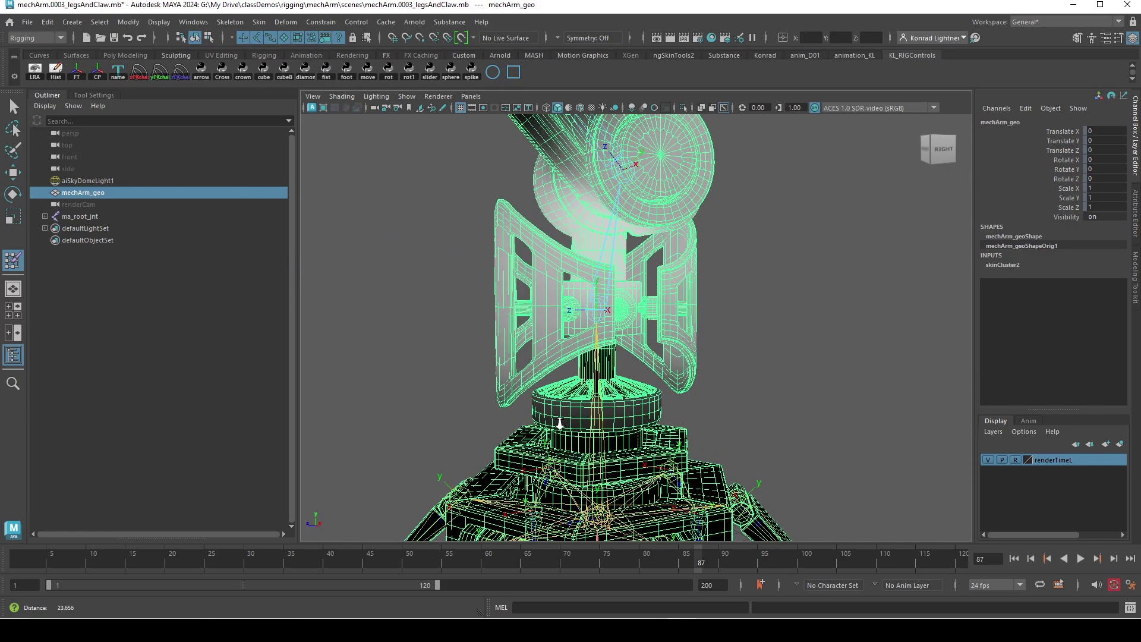
# Show the Paint Skin Weights tool settings docked beside the viewport and look through the joint influences
pyautogui.doubleClick(17, 267)
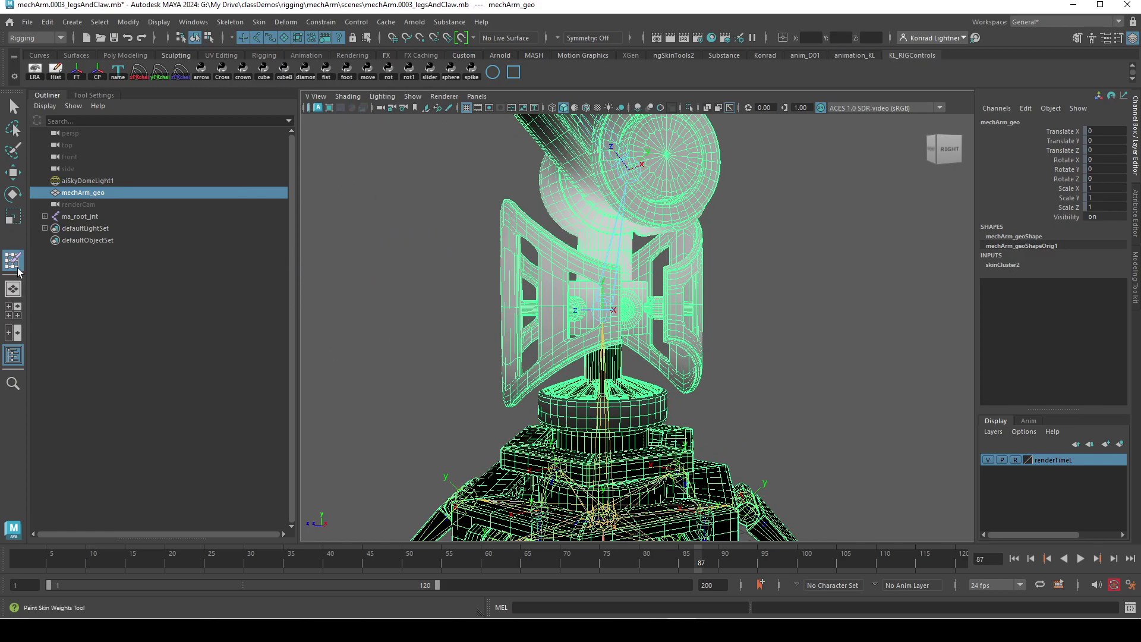
pyautogui.moveTo(94, 101); pyautogui.dragTo(259, 137)
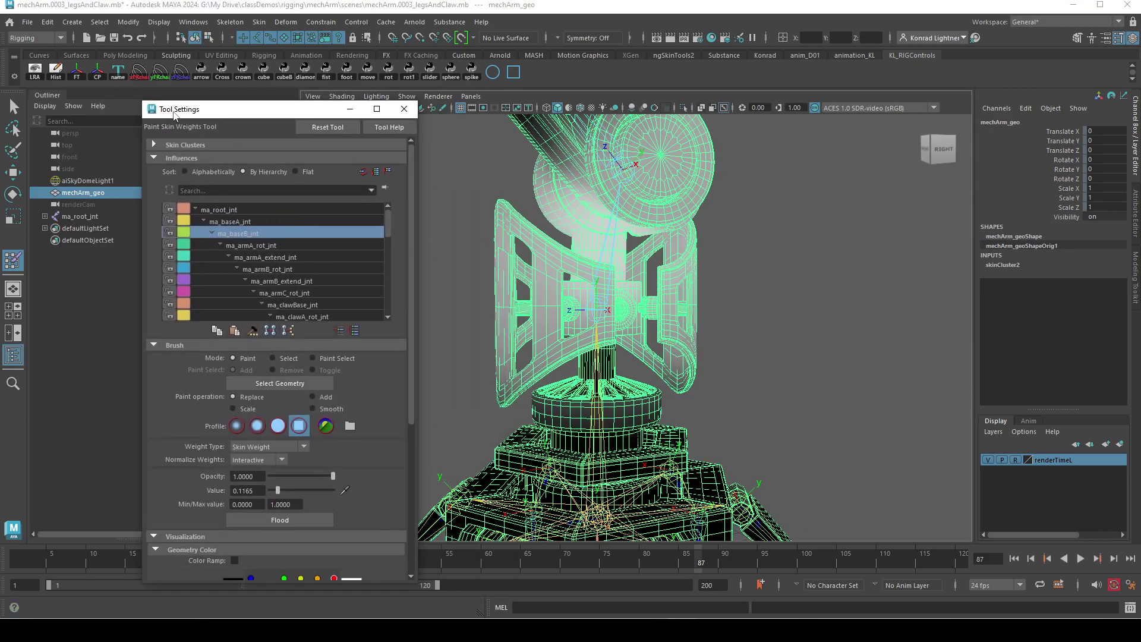
pyautogui.moveTo(174, 115); pyautogui.dragTo(101, 95)
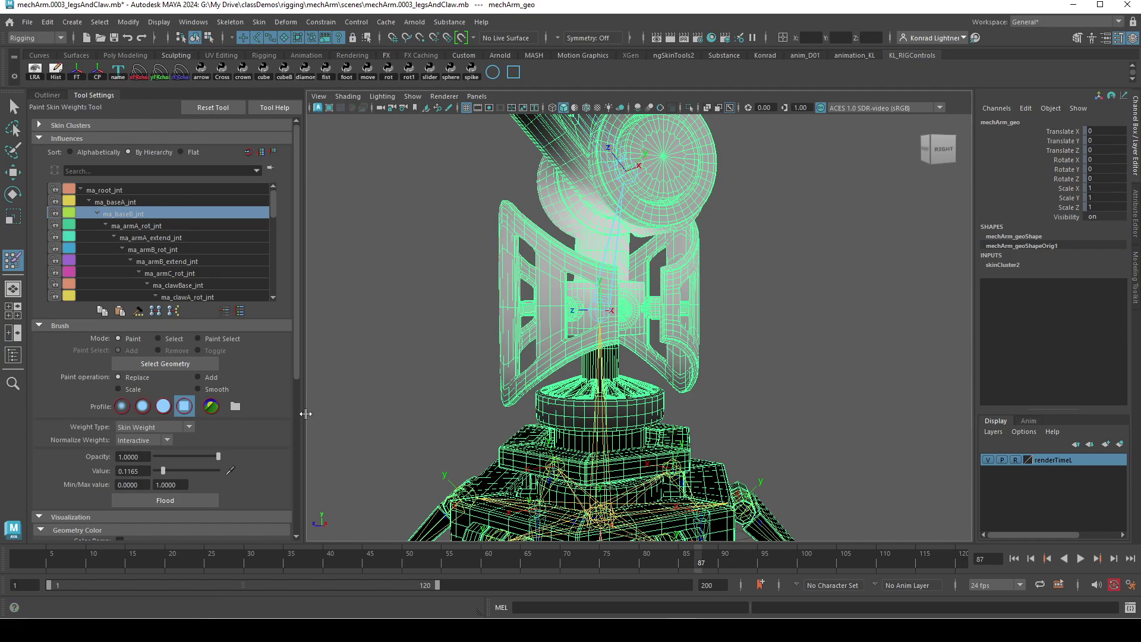
pyautogui.scroll(-10, 152, 221)
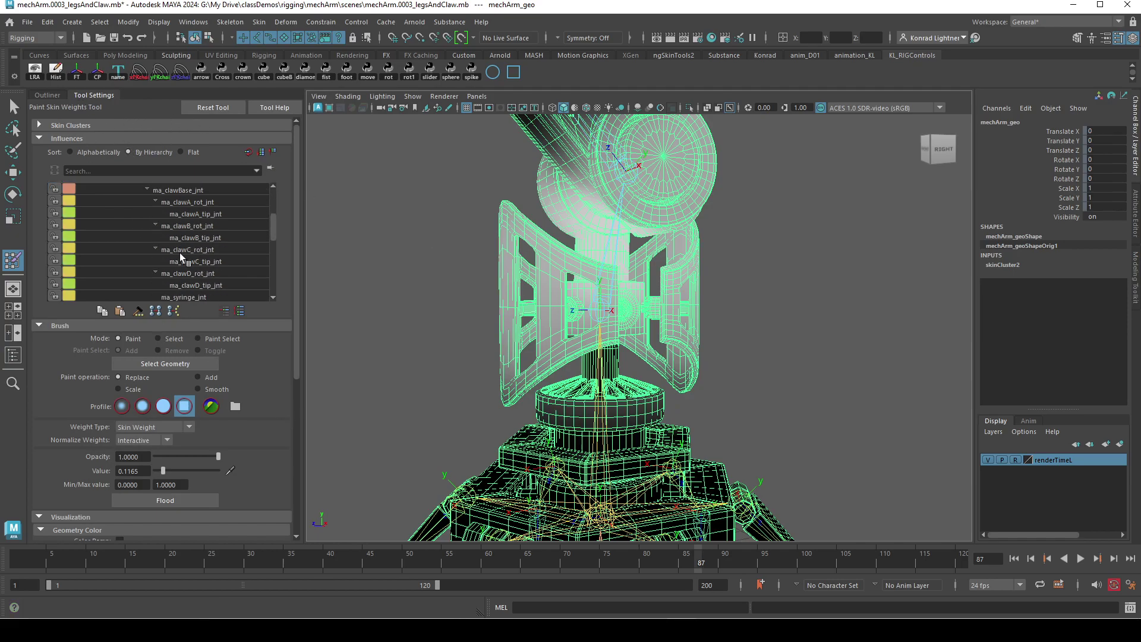
pyautogui.scroll(2, 182, 254)
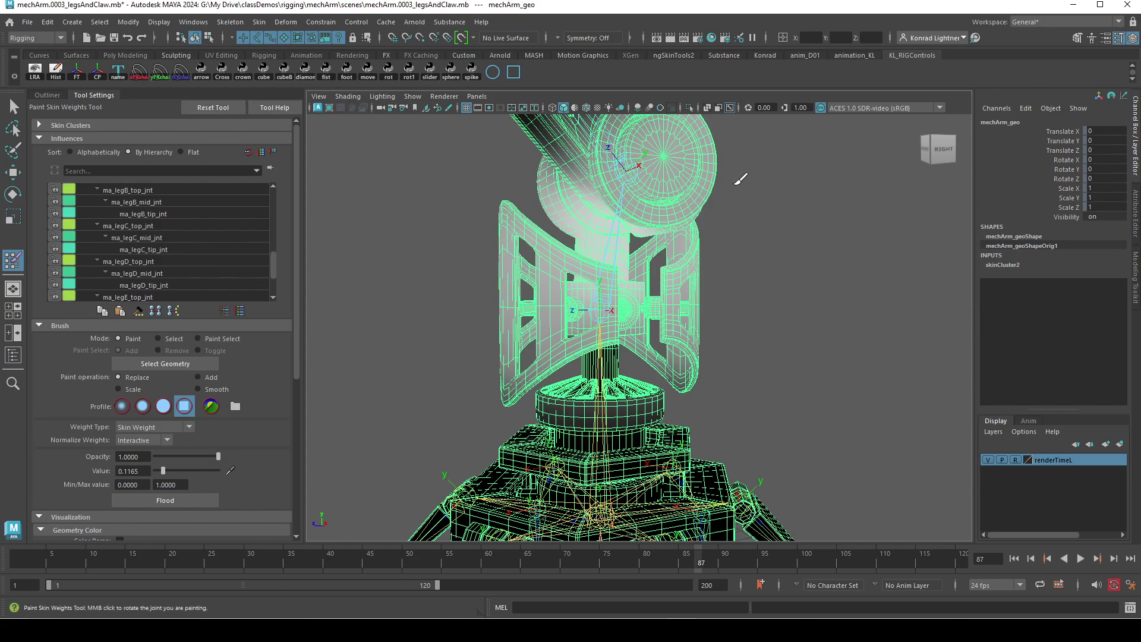
pyautogui.scroll(8, 164, 251)
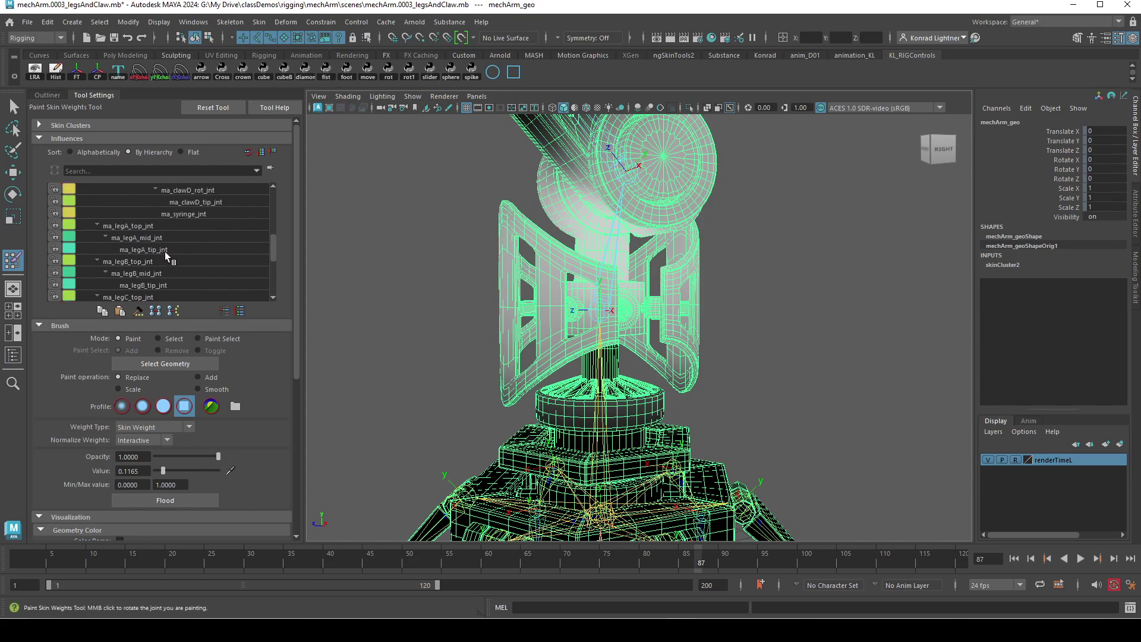
# Show the ma_baseB_jnt influence weights and examine them across the rotating base, bracket and lower arm
pyautogui.scroll(5, 670, 331)
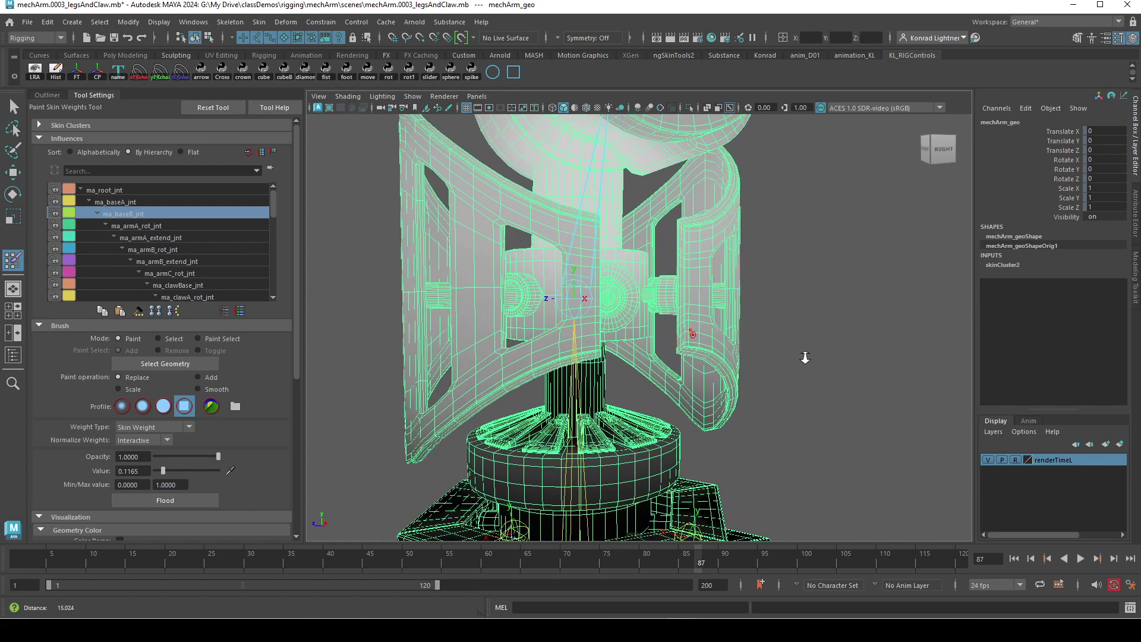
pyautogui.click(126, 205)
pyautogui.keyDown('alt'); pyautogui.moveTo(780, 449); pyautogui.dragTo(457, 428, button='right'); pyautogui.keyUp('alt')
pyautogui.keyDown('alt'); pyautogui.moveTo(457, 428); pyautogui.dragTo(463, 239, button='middle'); pyautogui.keyUp('alt')
pyautogui.click(137, 211)
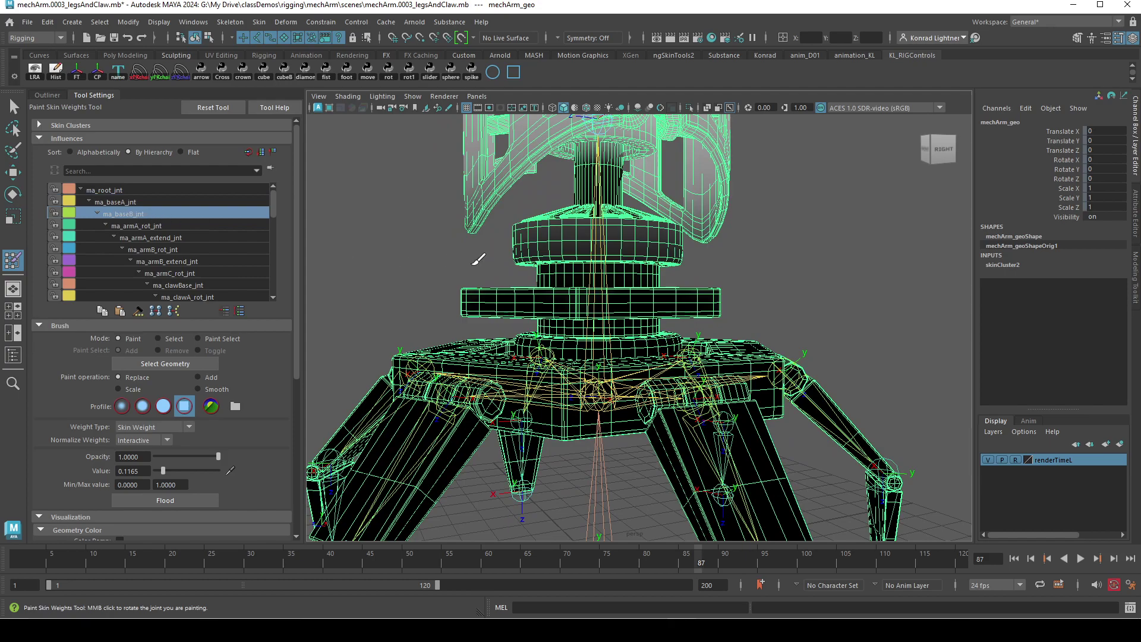
pyautogui.keyDown('alt'); pyautogui.moveTo(535, 241); pyautogui.dragTo(561, 494, button='middle'); pyautogui.keyUp('alt')
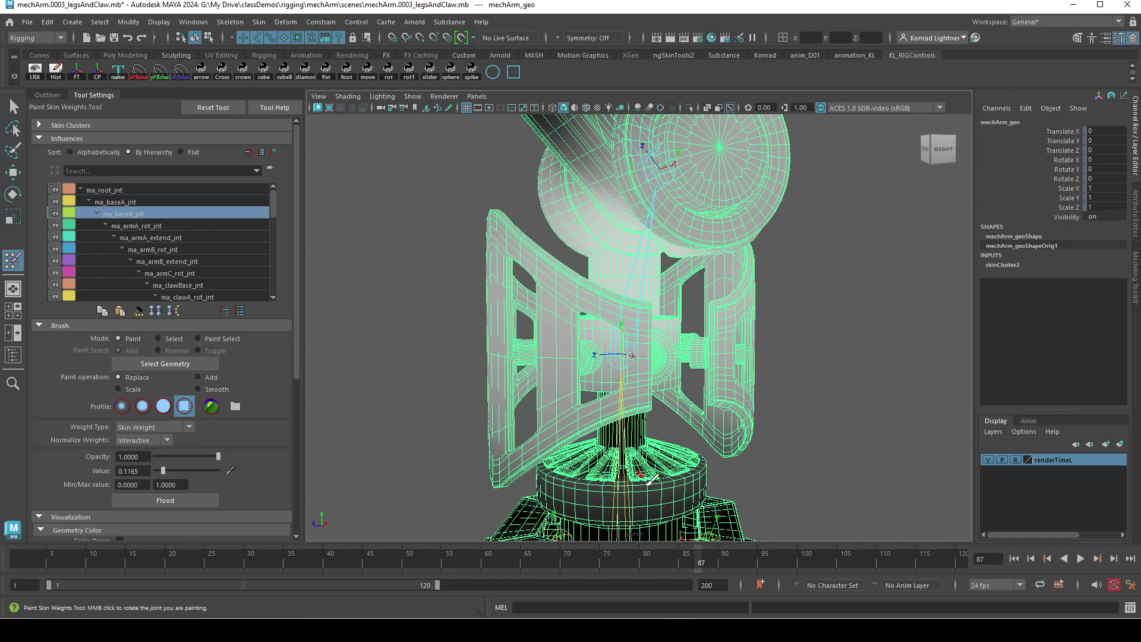
# Select the ma_baseA_jnt influence and turn on the geometry color ramp to display its weights as a color gradient
pyautogui.click(127, 204)
pyautogui.keyDown('alt'); pyautogui.moveTo(633, 343); pyautogui.dragTo(607, 168, button='middle'); pyautogui.keyUp('alt')
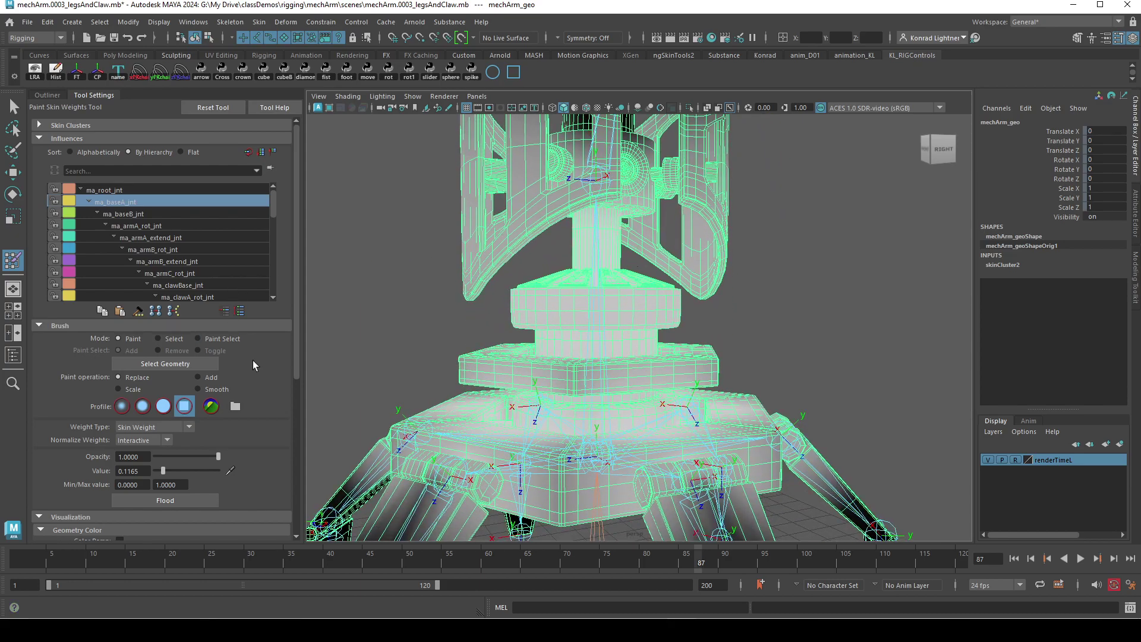
pyautogui.scroll(-5, 252, 361)
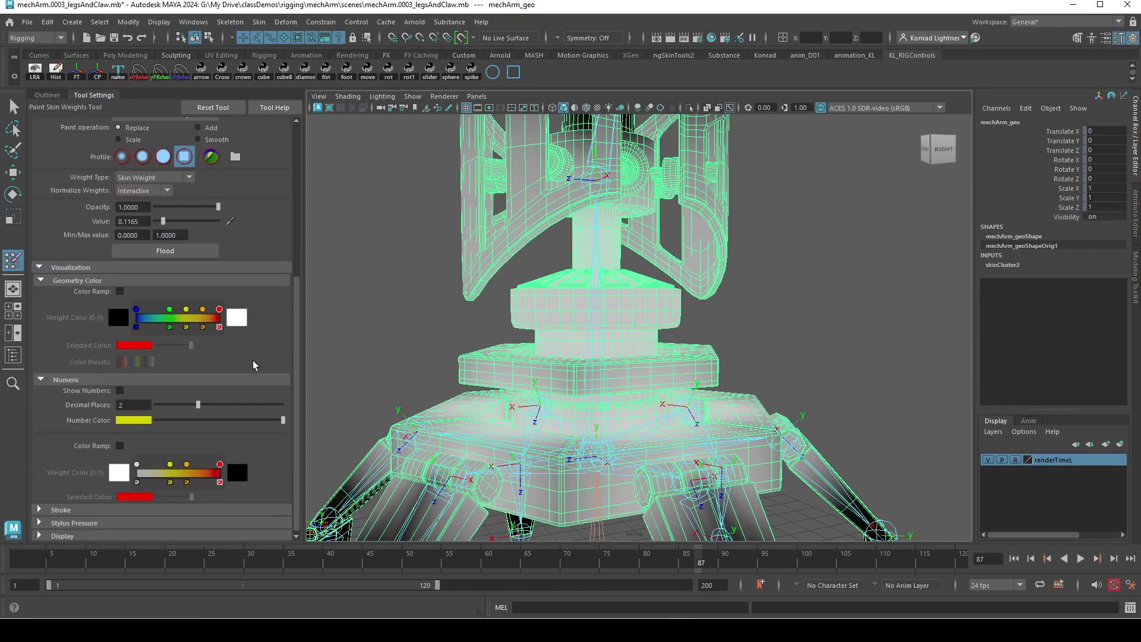
pyautogui.scroll(1, 250, 362)
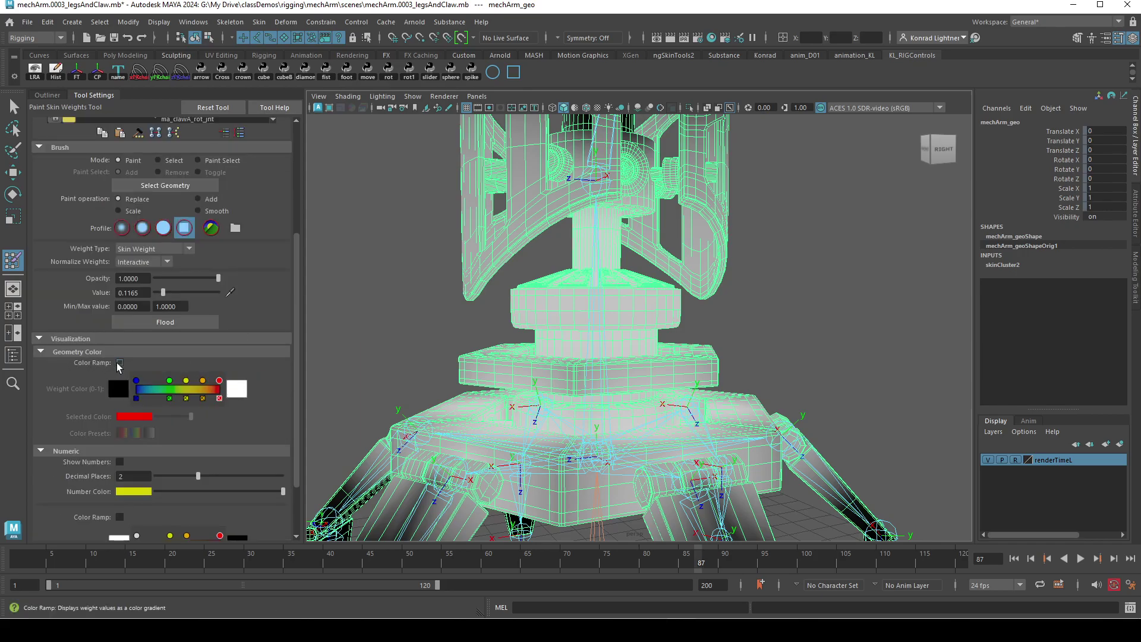
pyautogui.click(118, 363)
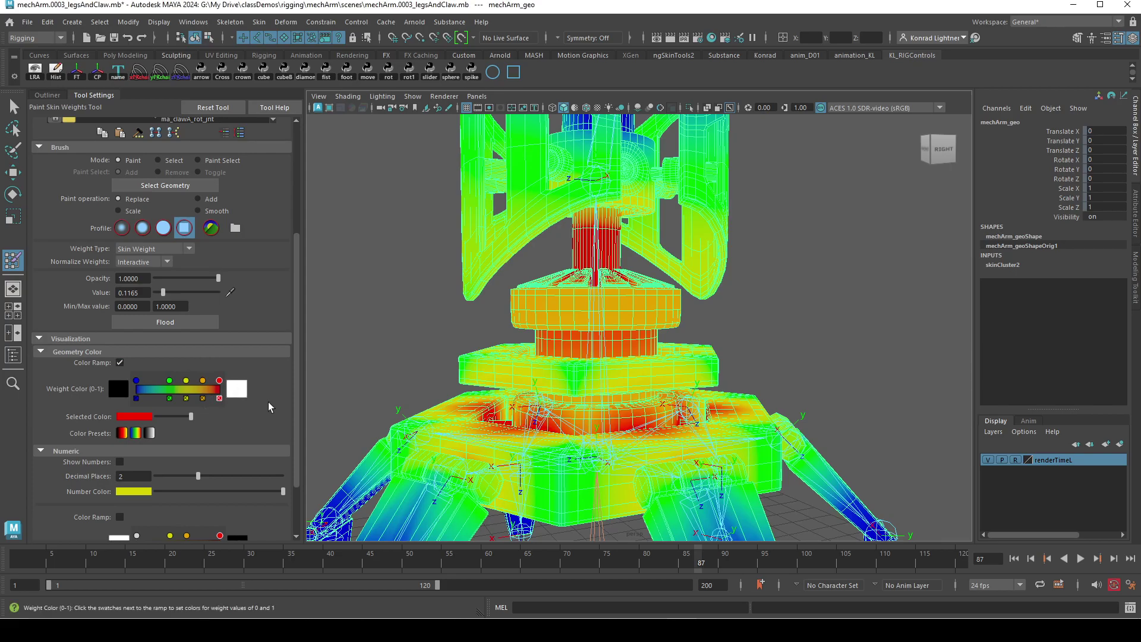
# Examine the color-coded ma_baseA_jnt weights over the legs, base, bracket and lower arm
pyautogui.moveTo(851, 380)
pyautogui.keyDown('alt'); pyautogui.mouseDown(button='right')
pyautogui.moveTo(681, 377)
pyautogui.moveTo(696, 373)
pyautogui.mouseUp(button='right'); pyautogui.keyUp('alt')
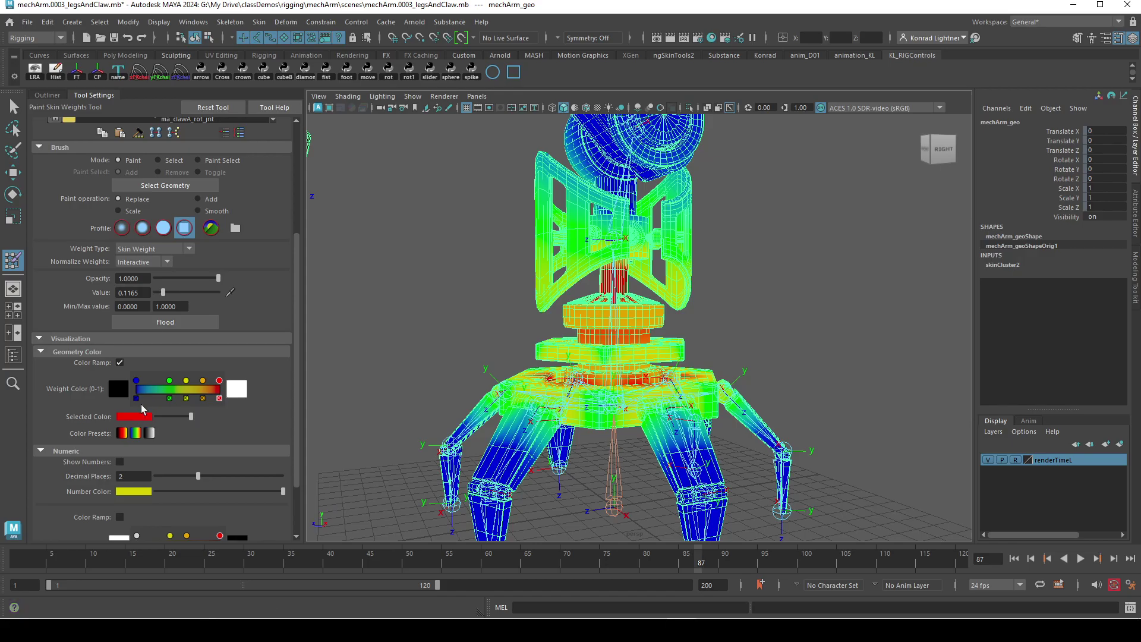
pyautogui.moveTo(134, 382)
pyautogui.keyDown('alt'); pyautogui.moveTo(606, 306); pyautogui.dragTo(645, 535, button='middle'); pyautogui.keyUp('alt')
pyautogui.moveTo(645, 535)
pyautogui.keyDown('alt'); pyautogui.mouseDown(button='right')
pyautogui.moveTo(614, 354)
pyautogui.moveTo(778, 381)
pyautogui.mouseUp(button='right'); pyautogui.keyUp('alt')
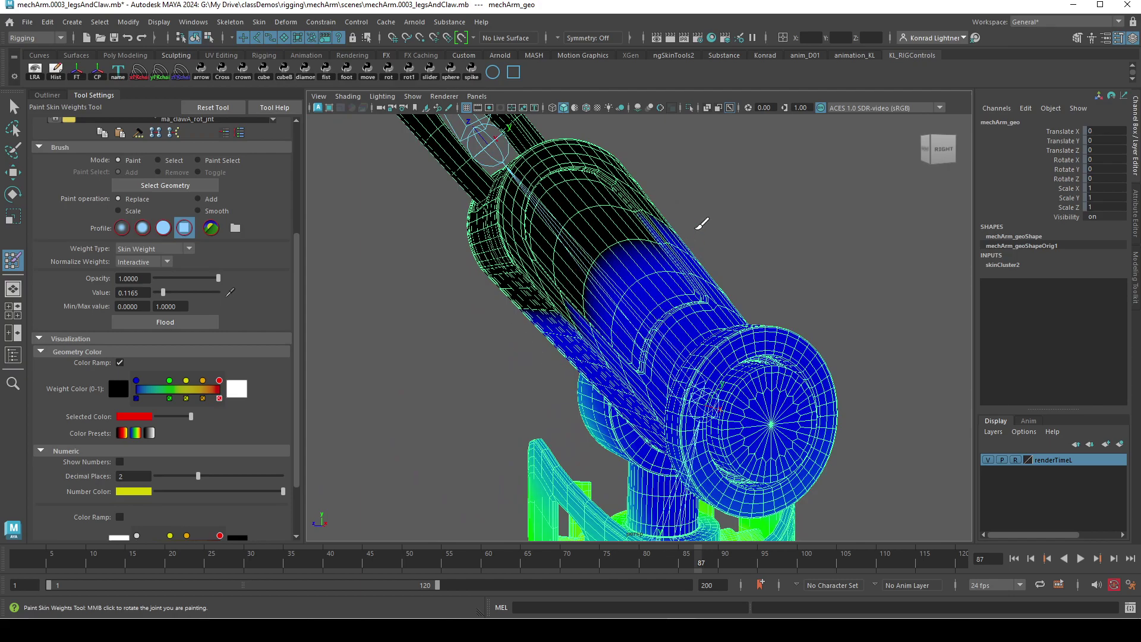
pyautogui.press('f')
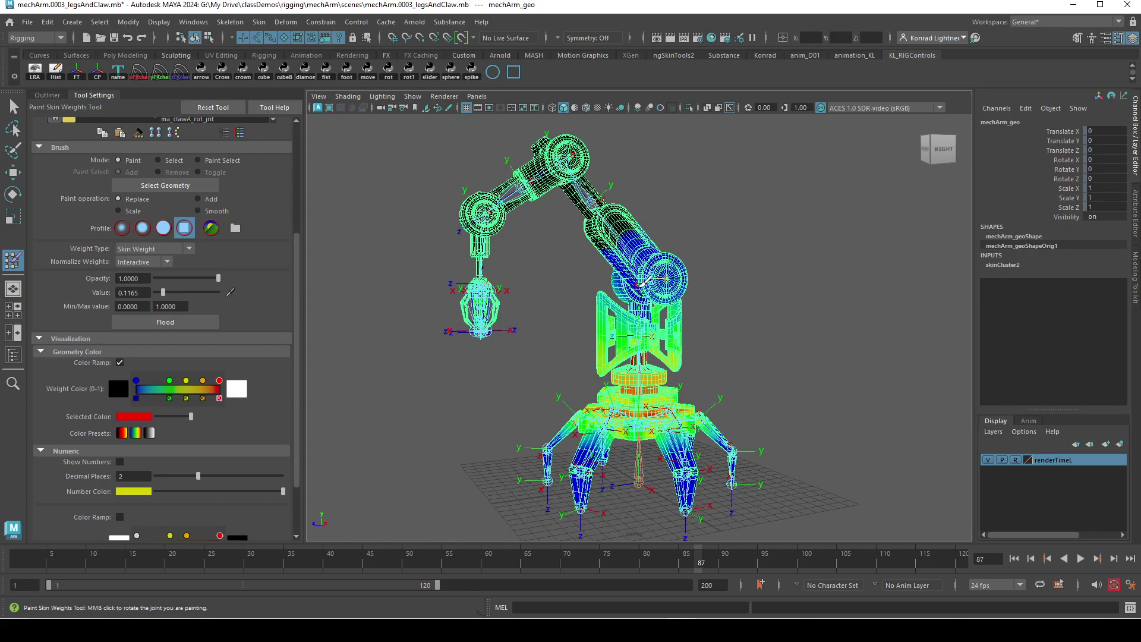
pyautogui.scroll(5, 642, 282)
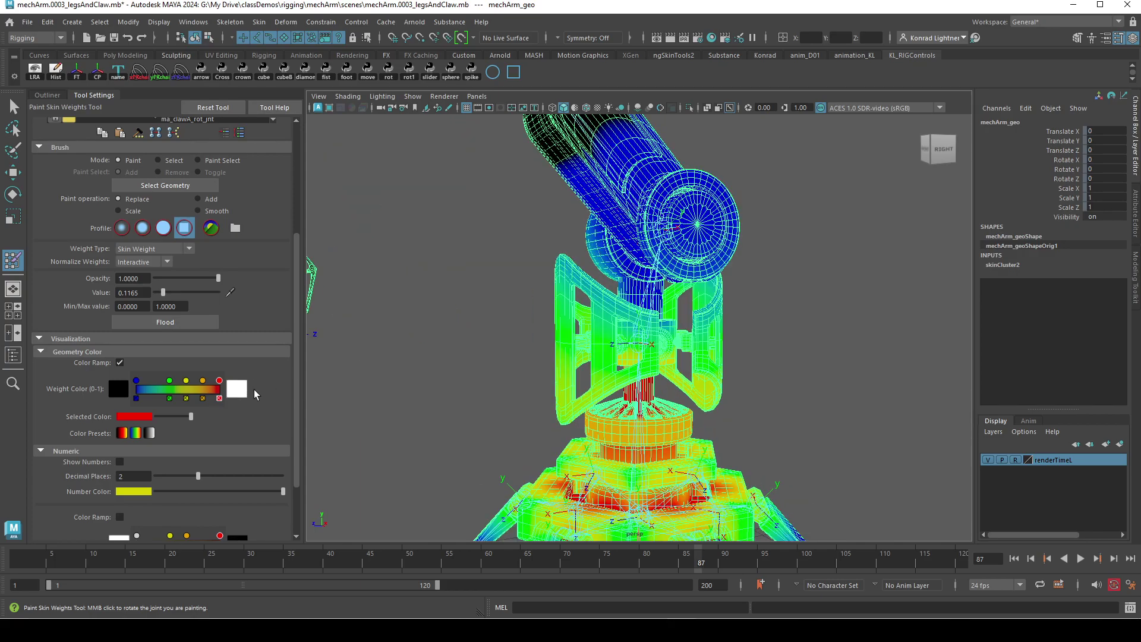
# Show the numeric weight values on the mesh, inspect them on the shoulder disc, and hide them again
pyautogui.scroll(-2, 255, 394)
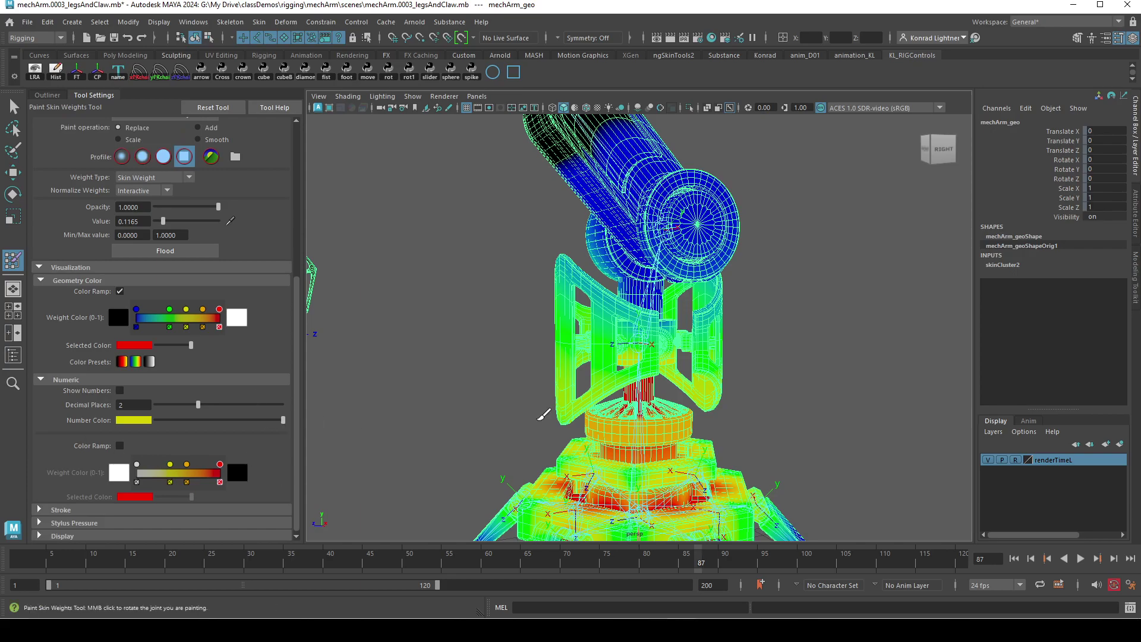
pyautogui.click(120, 392)
pyautogui.keyDown('alt'); pyautogui.moveTo(861, 362); pyautogui.dragTo(662, 300, button='right'); pyautogui.keyUp('alt')
pyautogui.keyDown('alt'); pyautogui.moveTo(662, 300); pyautogui.dragTo(663, 267); pyautogui.keyUp('alt')
pyautogui.keyDown('alt'); pyautogui.moveTo(750, 321); pyautogui.dragTo(710, 298, button='right'); pyautogui.keyUp('alt')
pyautogui.keyDown('alt'); pyautogui.moveTo(710, 297); pyautogui.dragTo(631, 326); pyautogui.keyUp('alt')
pyautogui.keyDown('alt'); pyautogui.moveTo(631, 325); pyautogui.dragTo(748, 348, button='right'); pyautogui.keyUp('alt')
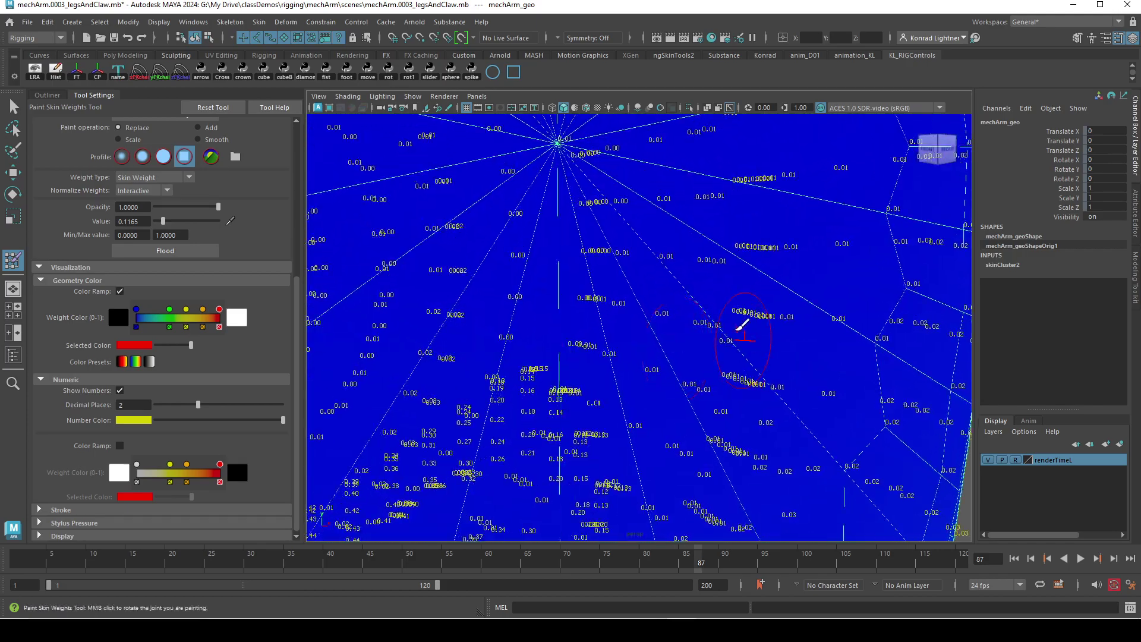
pyautogui.keyDown('alt'); pyautogui.moveTo(698, 301); pyautogui.dragTo(719, 323, button='middle'); pyautogui.keyUp('alt')
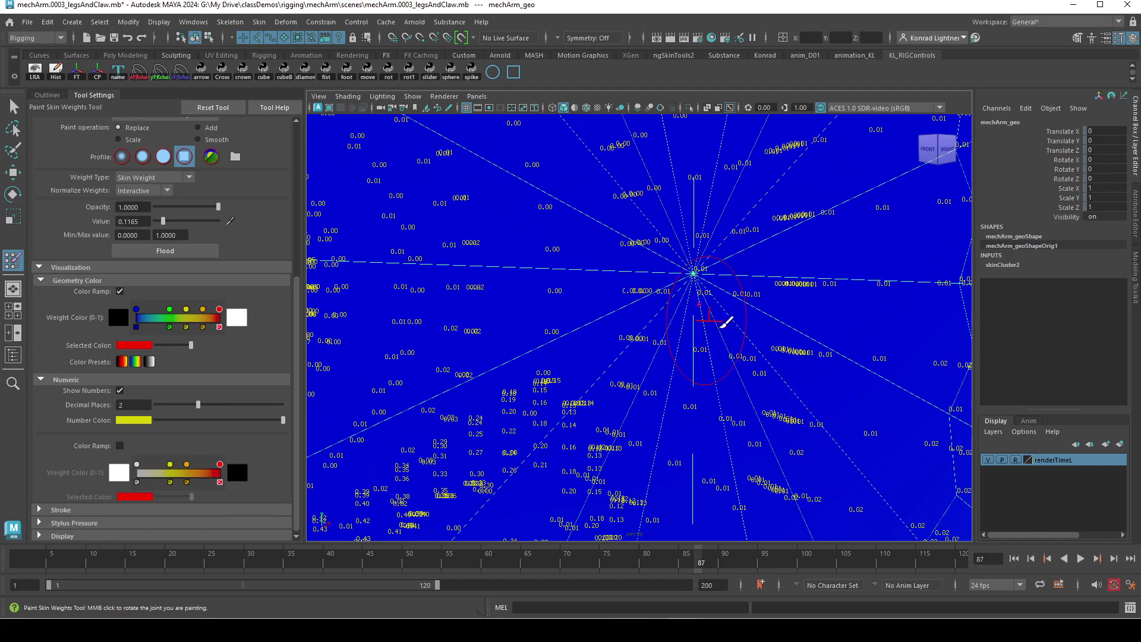
pyautogui.scroll(-8, 771, 329)
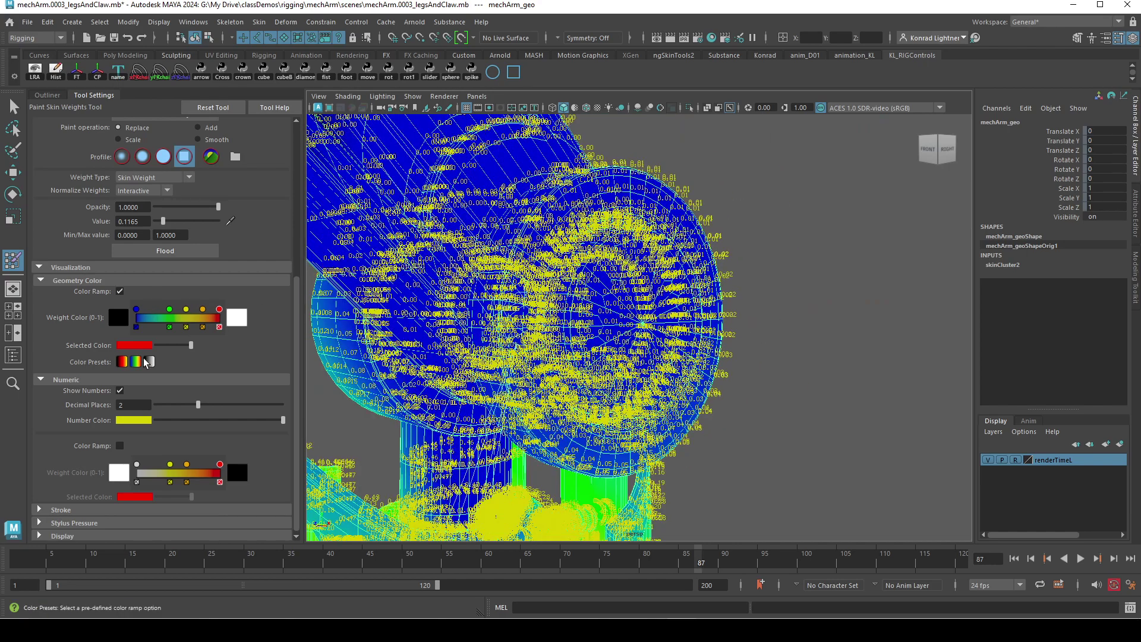
pyautogui.click(121, 390)
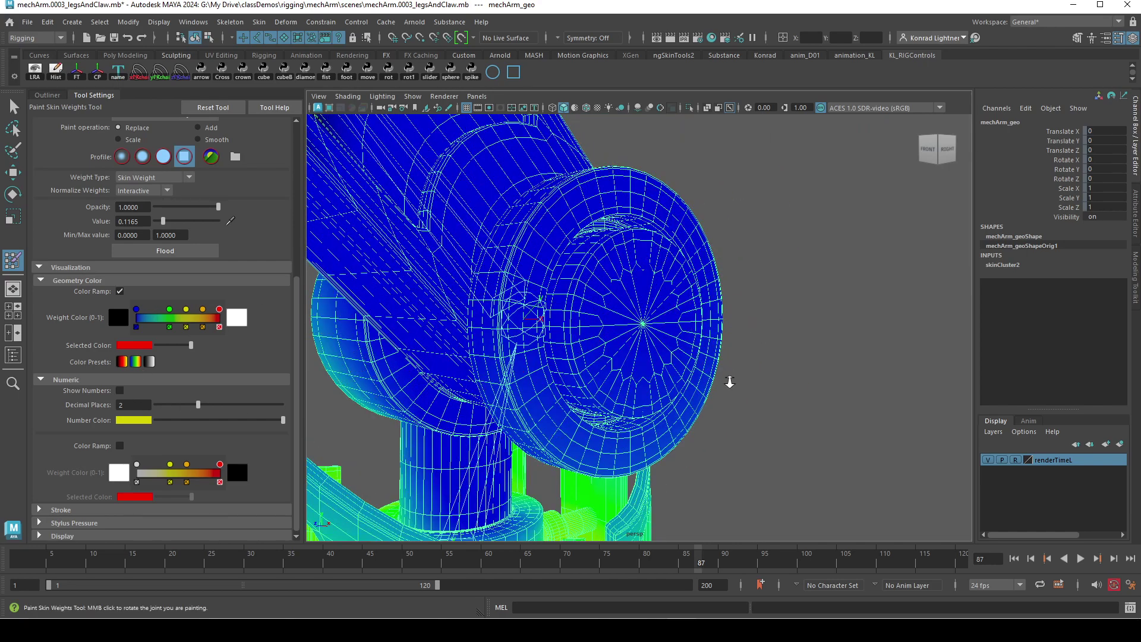
# Paint a strip of ma_baseA_jnt weight on the lower arm housing with the Replace operation at value 0.1165
pyautogui.scroll(-5, 730, 382)
pyautogui.keyDown('alt'); pyautogui.moveTo(580, 369); pyautogui.dragTo(648, 217, button='middle'); pyautogui.keyUp('alt')
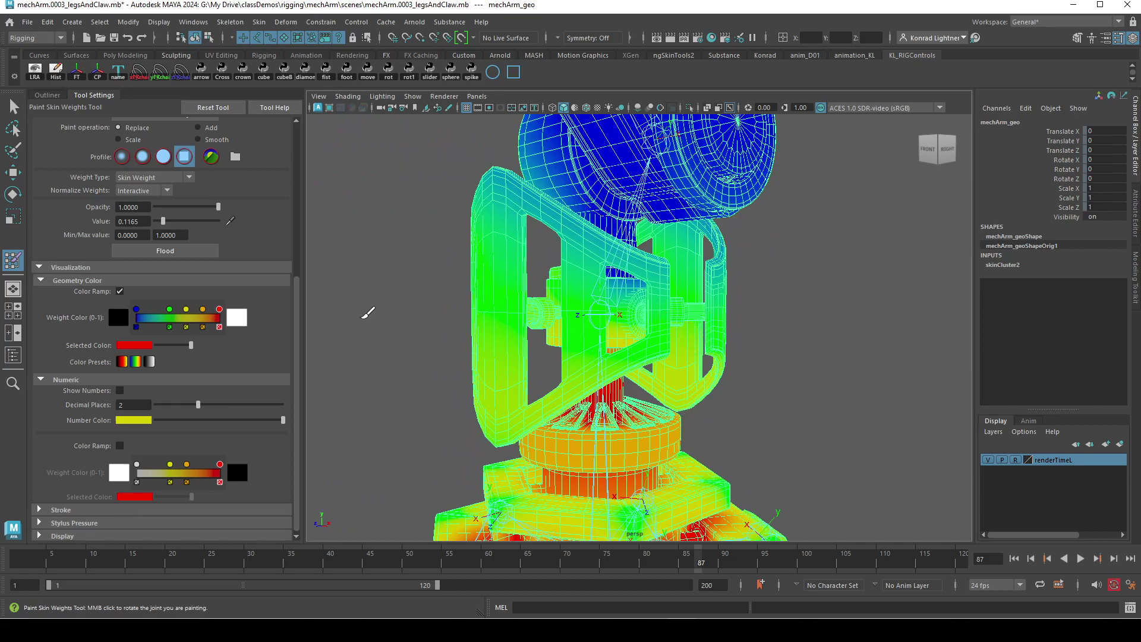
pyautogui.scroll(3, 200, 266)
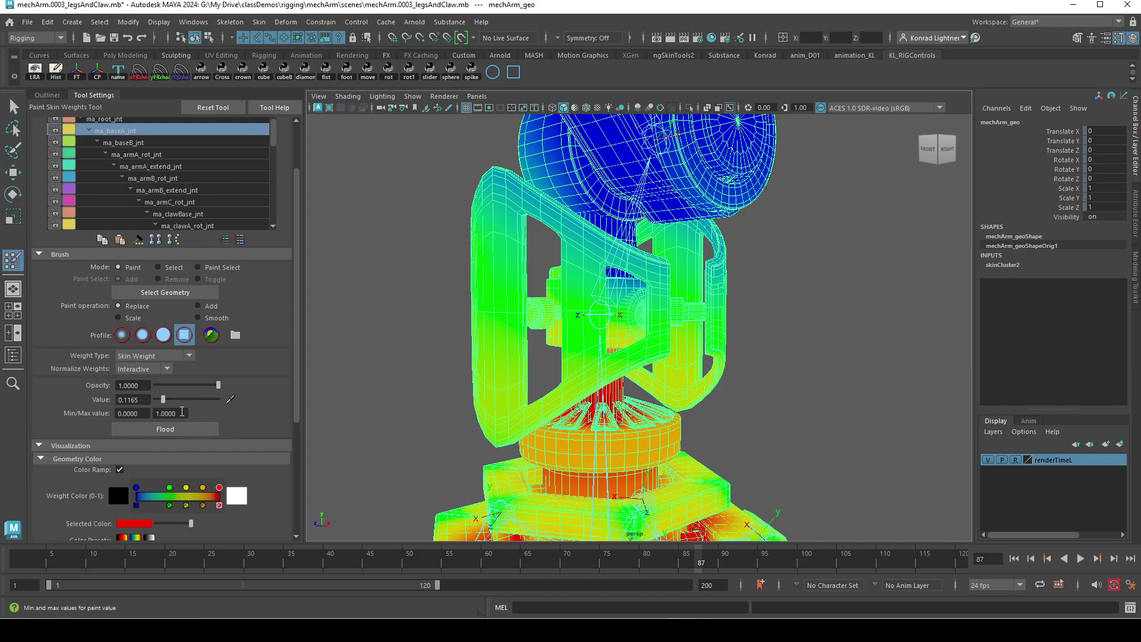
pyautogui.keyDown('alt'); pyautogui.moveTo(553, 219); pyautogui.dragTo(591, 464, button='middle'); pyautogui.keyUp('alt')
pyautogui.keyDown('alt'); pyautogui.moveTo(592, 380); pyautogui.dragTo(680, 331, button='right'); pyautogui.keyUp('alt')
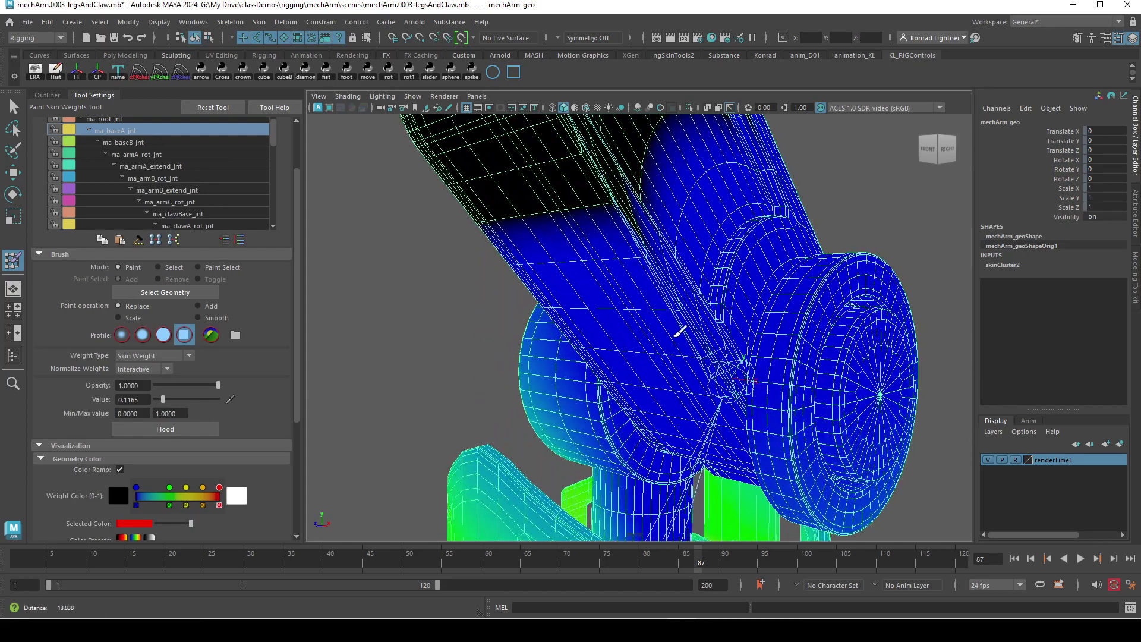
pyautogui.keyDown('alt'); pyautogui.moveTo(654, 255); pyautogui.dragTo(637, 361, button='middle'); pyautogui.keyUp('alt')
pyautogui.keyDown('alt'); pyautogui.moveTo(604, 343); pyautogui.dragTo(625, 310, button='right'); pyautogui.keyUp('alt')
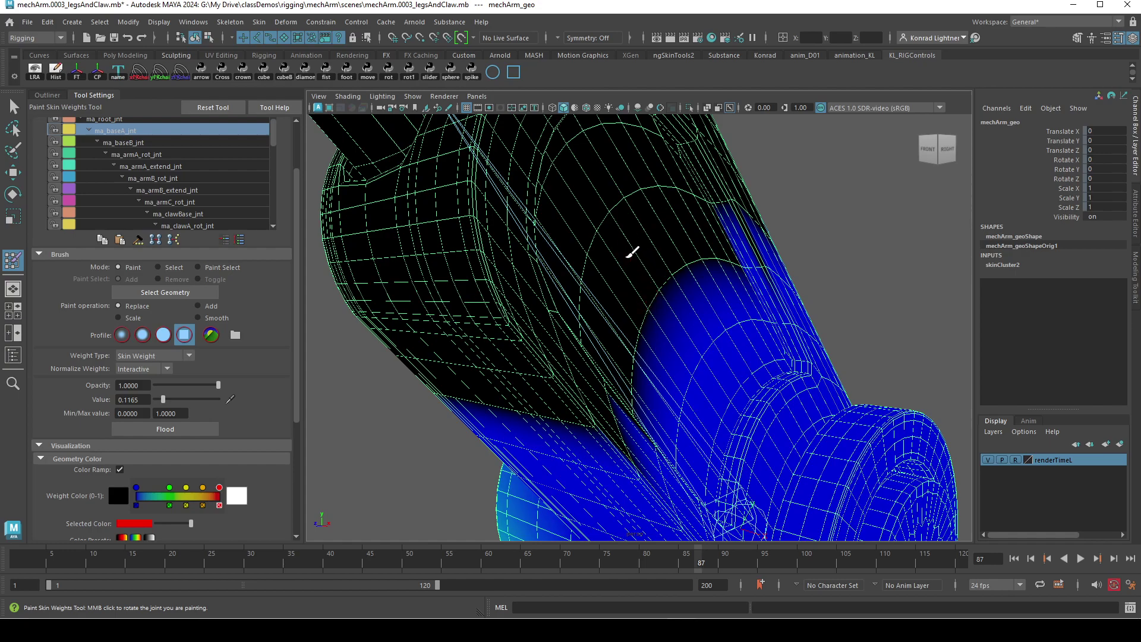
pyautogui.moveTo(647, 306); pyautogui.dragTo(658, 282)
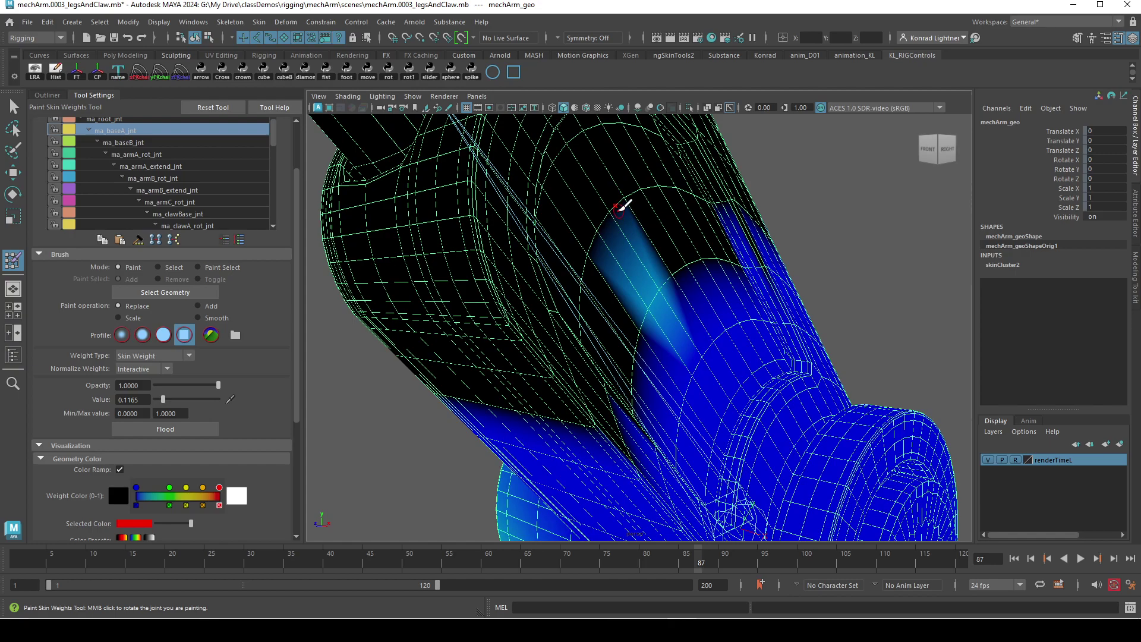
pyautogui.moveTo(624, 205); pyautogui.dragTo(603, 229)
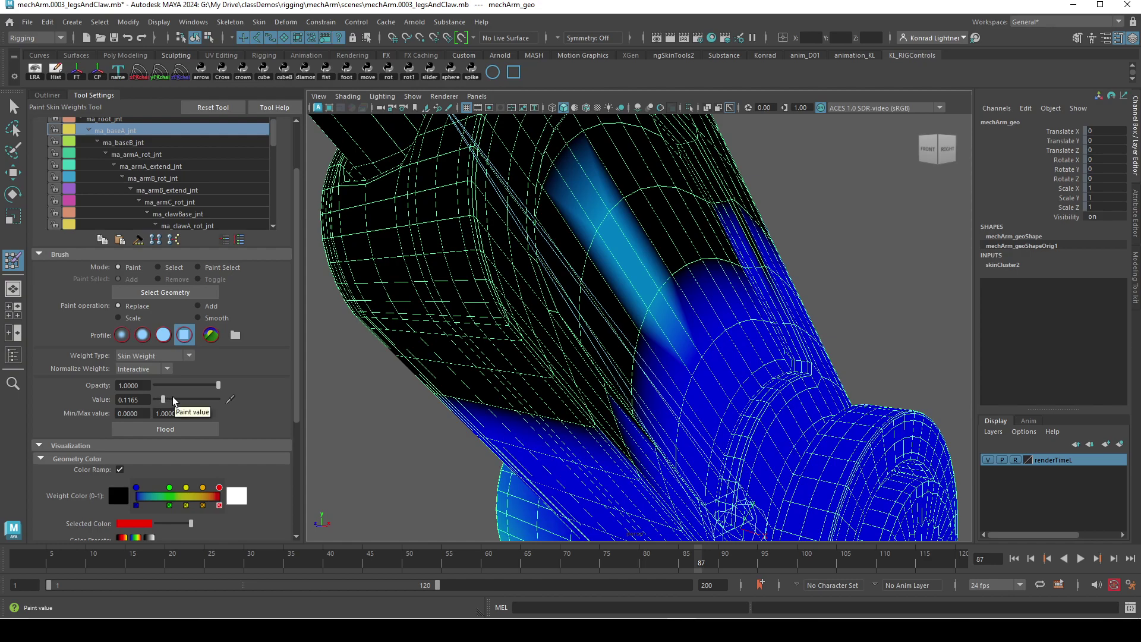
# Set the paint value to 0.7573 and paint two parallel strips of ma_baseA_jnt weight along the lower arm housing with Replace
pyautogui.moveTo(164, 399); pyautogui.dragTo(202, 403)
pyautogui.moveTo(597, 236)
pyautogui.mouseDown()
pyautogui.moveTo(602, 225)
pyautogui.moveTo(667, 275)
pyautogui.moveTo(653, 300)
pyautogui.mouseUp()
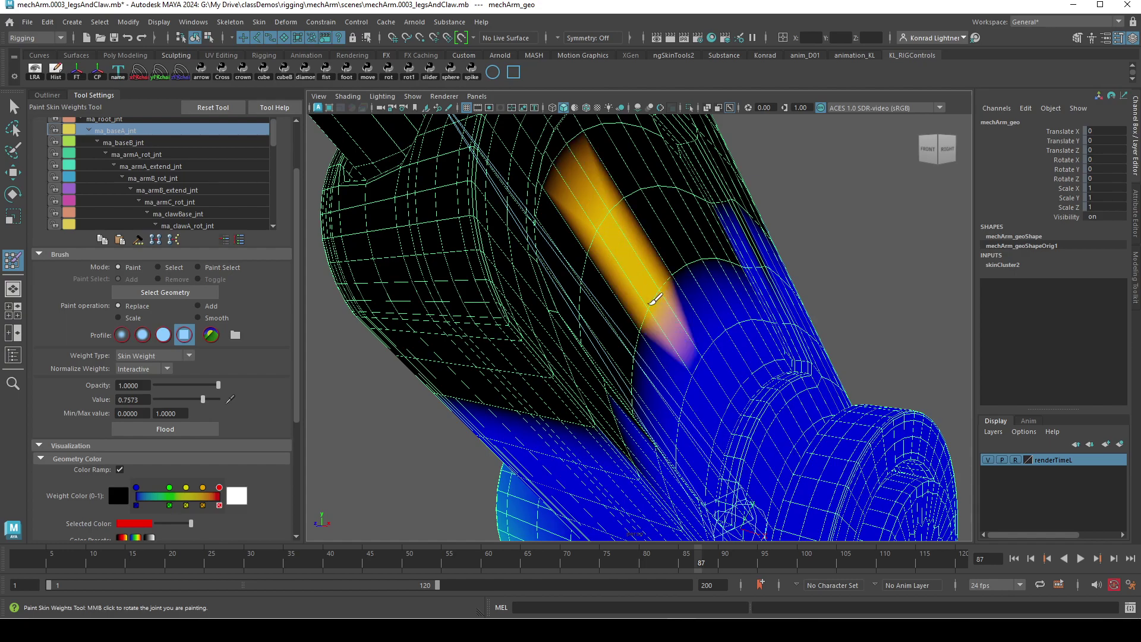
pyautogui.click(666, 188)
pyautogui.click(704, 257)
pyautogui.moveTo(698, 264)
pyautogui.mouseDown()
pyautogui.moveTo(743, 306)
pyautogui.moveTo(707, 368)
pyautogui.mouseUp()
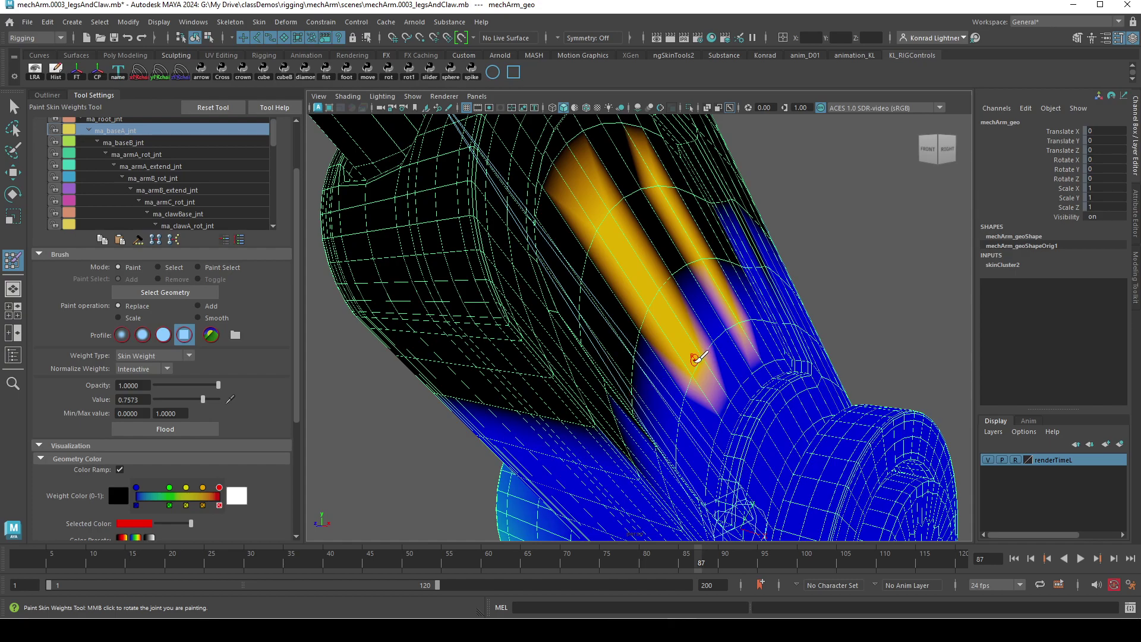
# Fill the gap between the two painted strips on the lower arm housing with Replace at 0.7573
pyautogui.press('f')
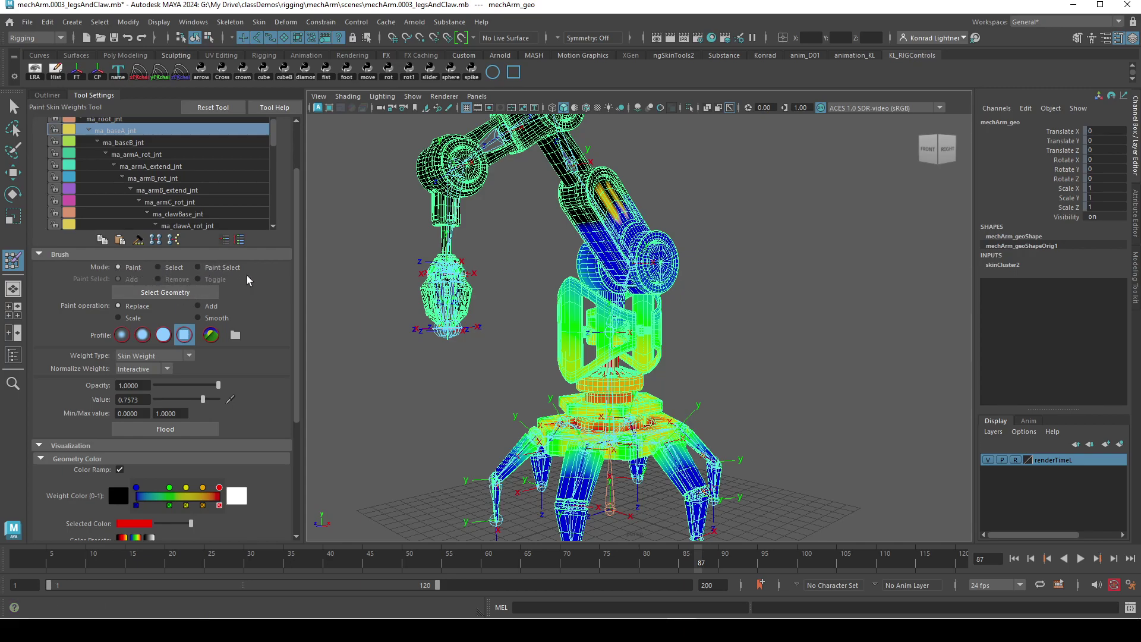
pyautogui.click(159, 267)
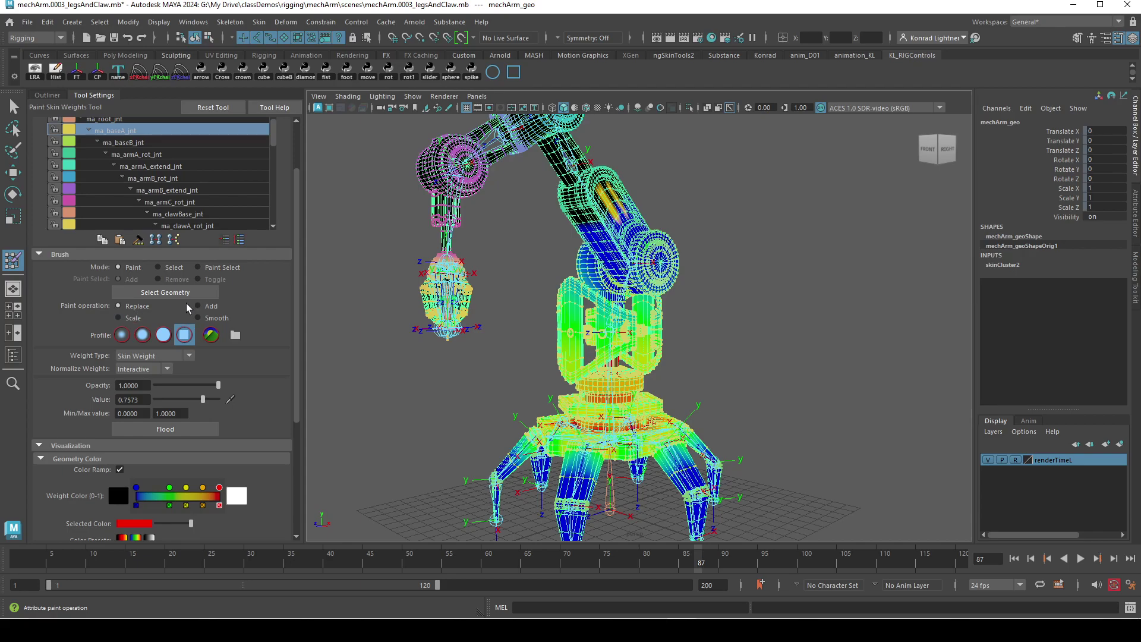
pyautogui.scroll(8, 597, 336)
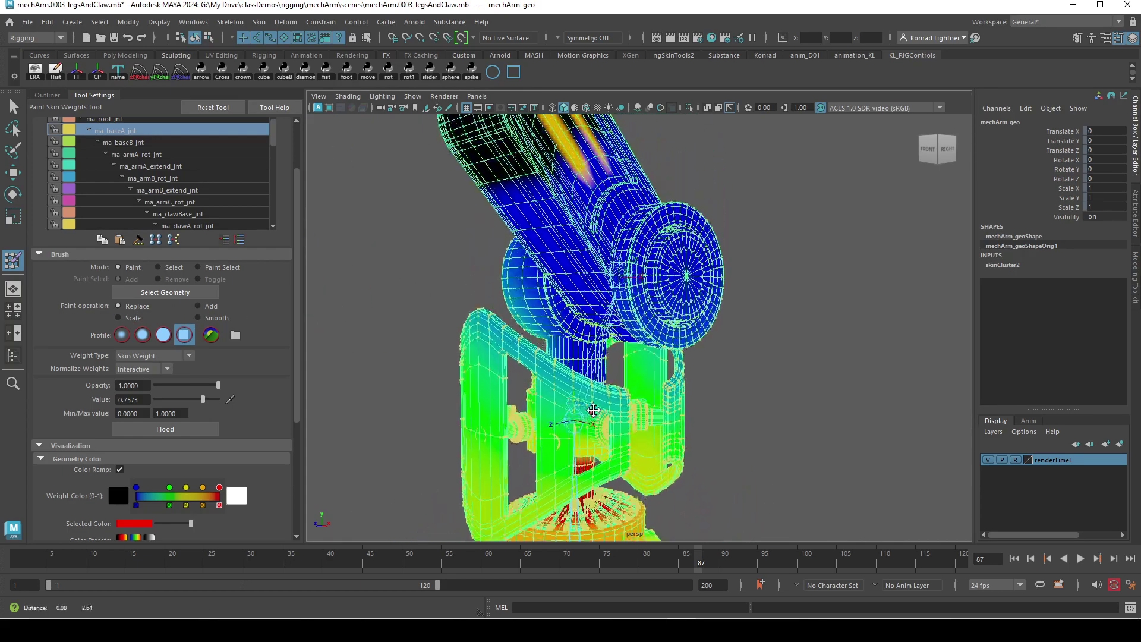
pyautogui.keyDown('alt'); pyautogui.moveTo(597, 335); pyautogui.dragTo(699, 305); pyautogui.keyUp('alt')
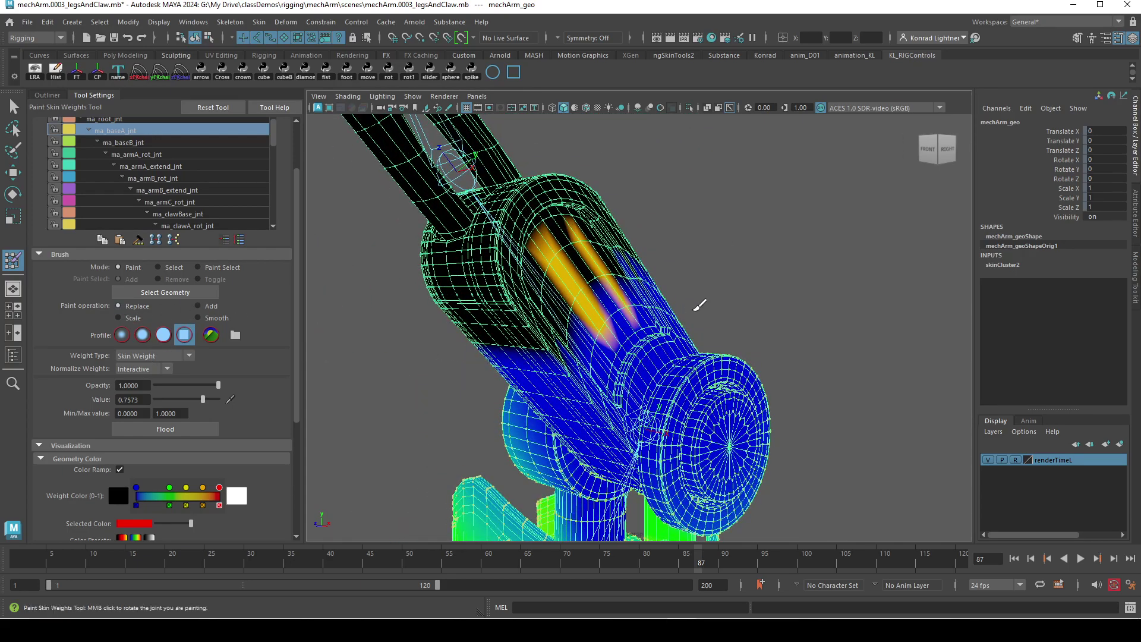
pyautogui.moveTo(599, 274); pyautogui.dragTo(595, 279)
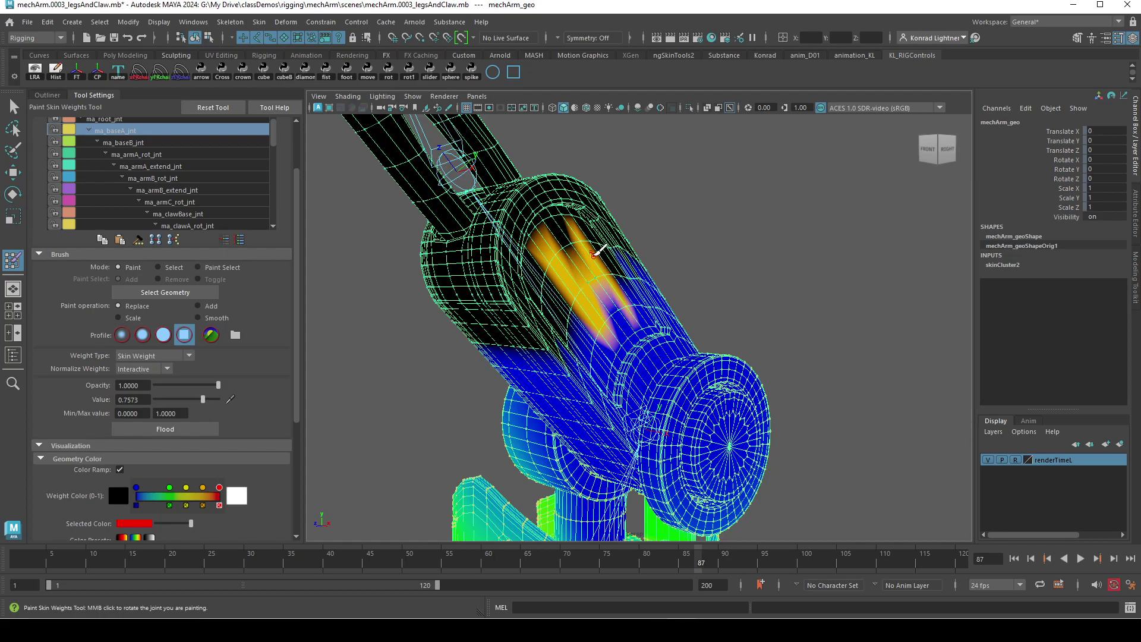
pyautogui.moveTo(587, 239); pyautogui.dragTo(560, 247)
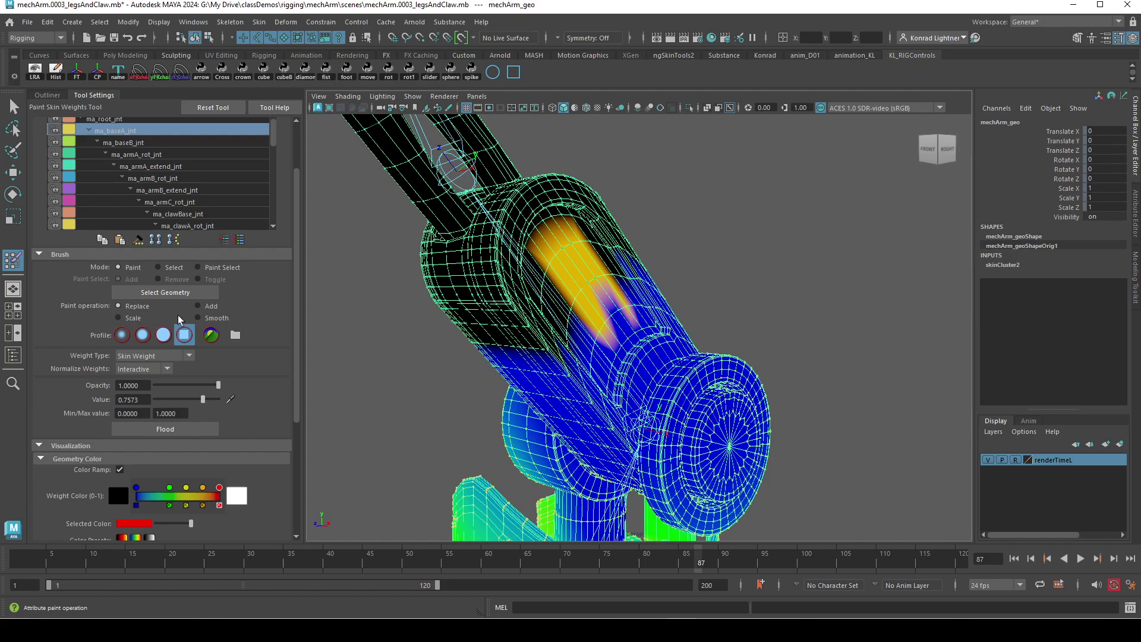
# Switch the paint operation to Add with value 0.1553 and add weight along the lower end of the painted patch
pyautogui.click(202, 304)
pyautogui.moveTo(169, 398); pyautogui.dragTo(164, 400)
pyautogui.scroll(5, 567, 319)
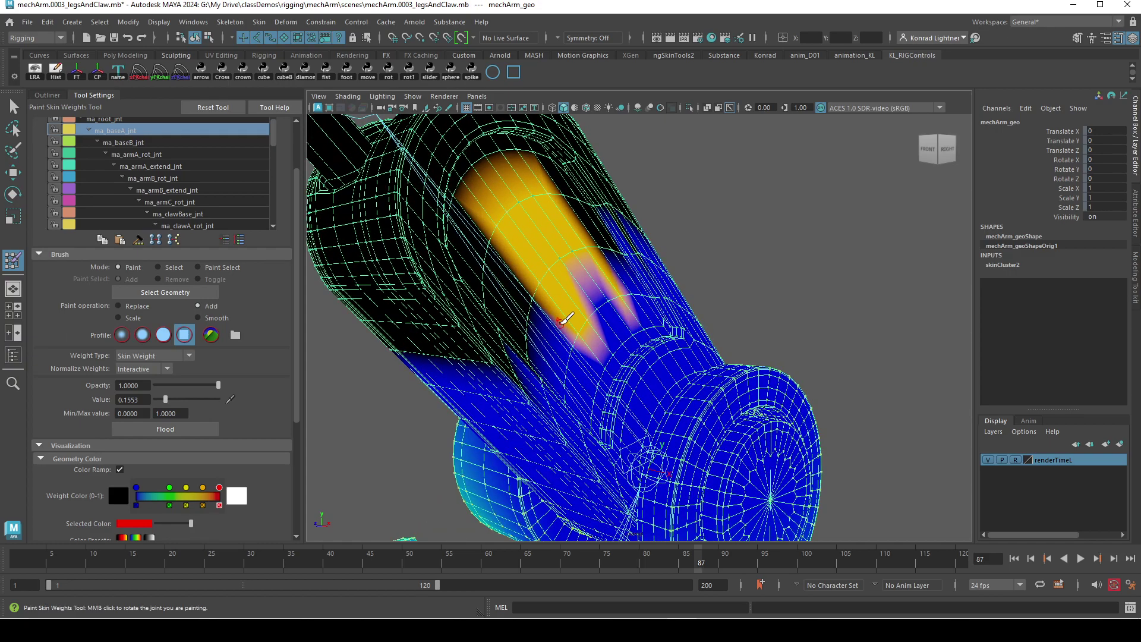
pyautogui.moveTo(555, 321)
pyautogui.mouseDown()
pyautogui.moveTo(553, 293)
pyautogui.moveTo(593, 333)
pyautogui.moveTo(596, 301)
pyautogui.moveTo(584, 326)
pyautogui.moveTo(623, 291)
pyautogui.moveTo(586, 333)
pyautogui.moveTo(621, 284)
pyautogui.moveTo(609, 299)
pyautogui.mouseUp()
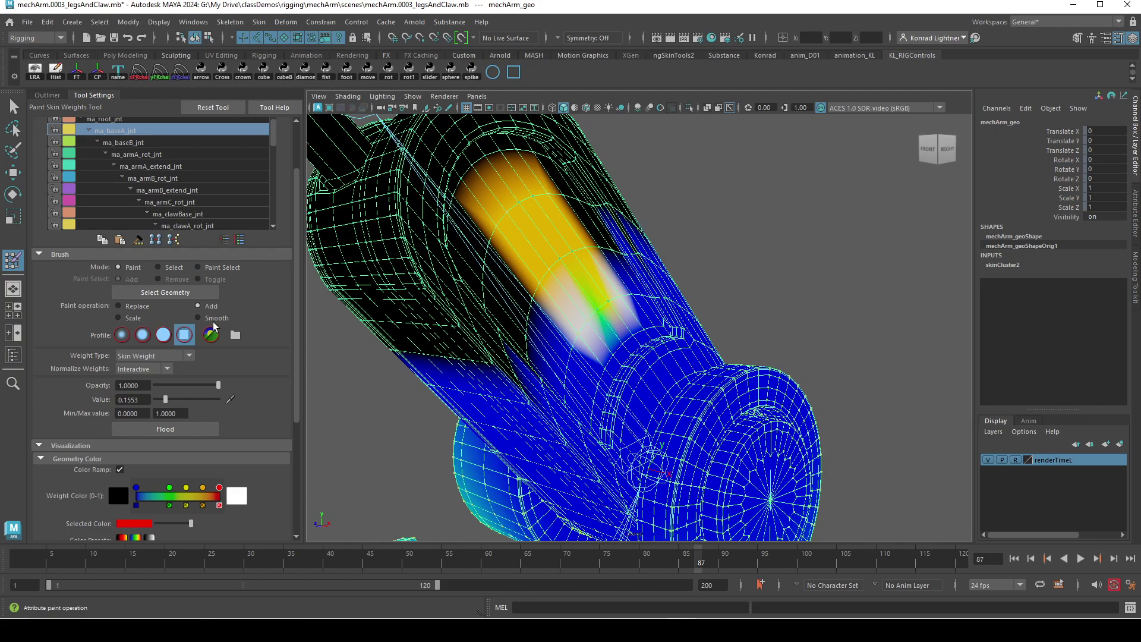
# Switch the paint operation to Smooth, enlarge the brush, and blend the upper and side edges of the painted patch
pyautogui.click(214, 319)
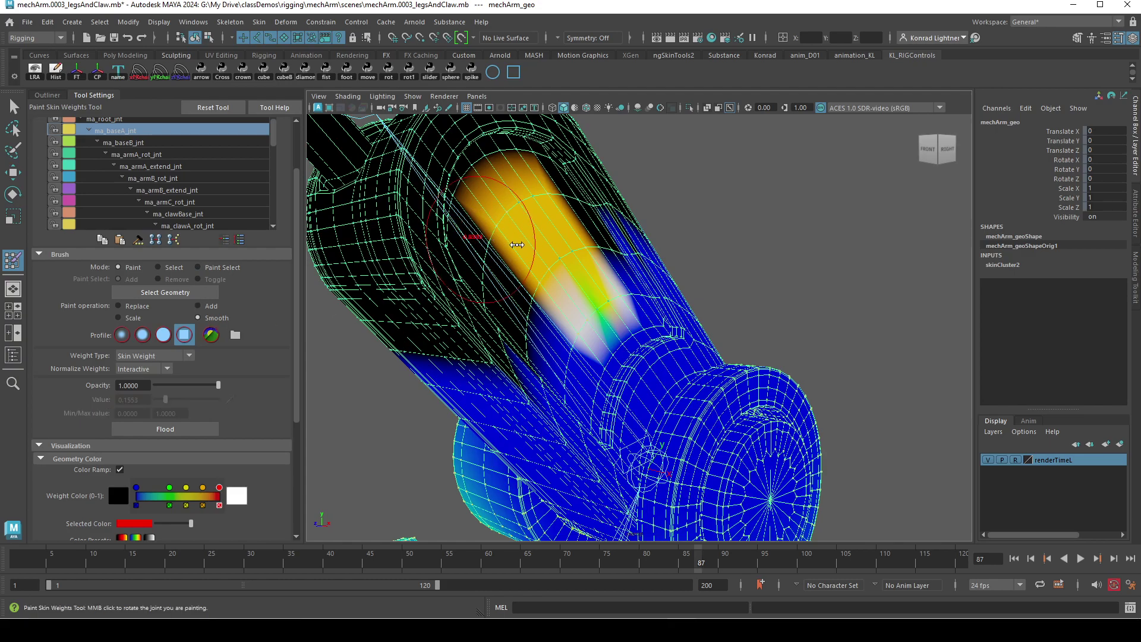
pyautogui.moveTo(516, 245)
pyautogui.mouseDown()
pyautogui.moveTo(509, 284)
pyautogui.moveTo(522, 266)
pyautogui.moveTo(497, 241)
pyautogui.moveTo(492, 315)
pyautogui.mouseUp()
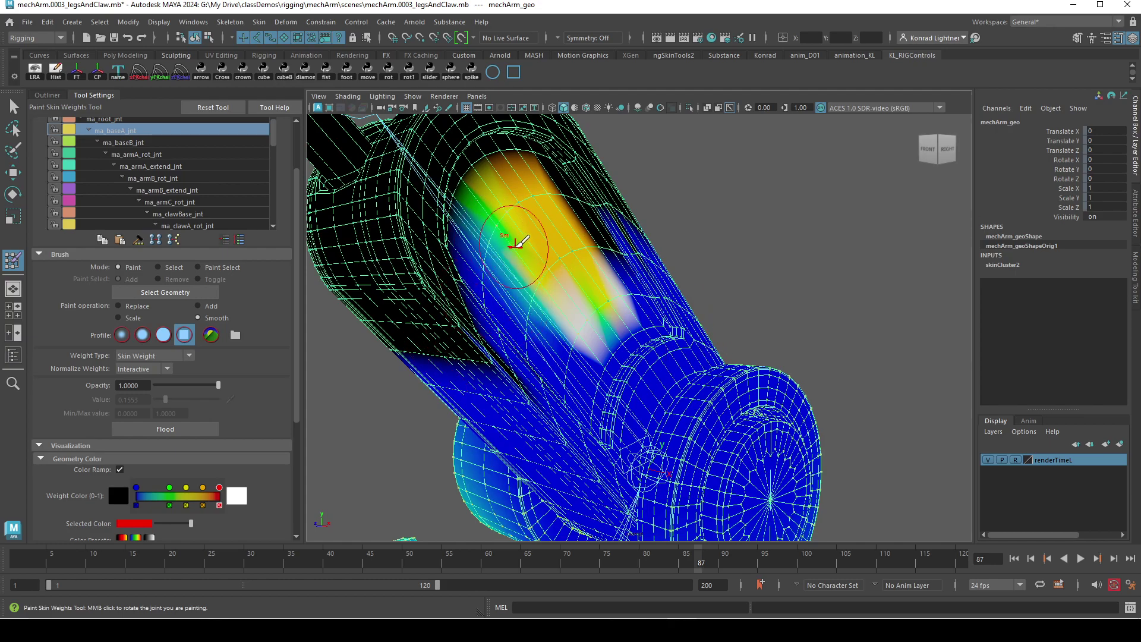
pyautogui.moveTo(518, 243)
pyautogui.mouseDown()
pyautogui.moveTo(535, 190)
pyautogui.moveTo(470, 261)
pyautogui.mouseUp()
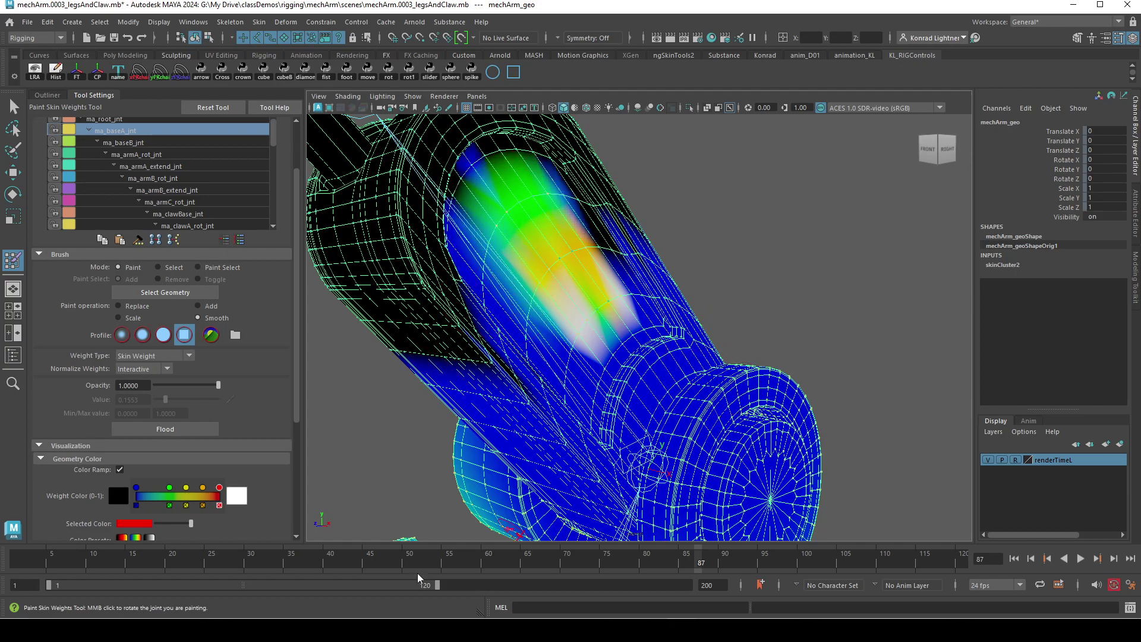
# Smooth the upper end of the painted patch on the lower arm housing and set the paint operation to Replace with value 1.0
pyautogui.moveTo(511, 217)
pyautogui.mouseDown()
pyautogui.moveTo(502, 164)
pyautogui.moveTo(536, 166)
pyautogui.mouseUp()
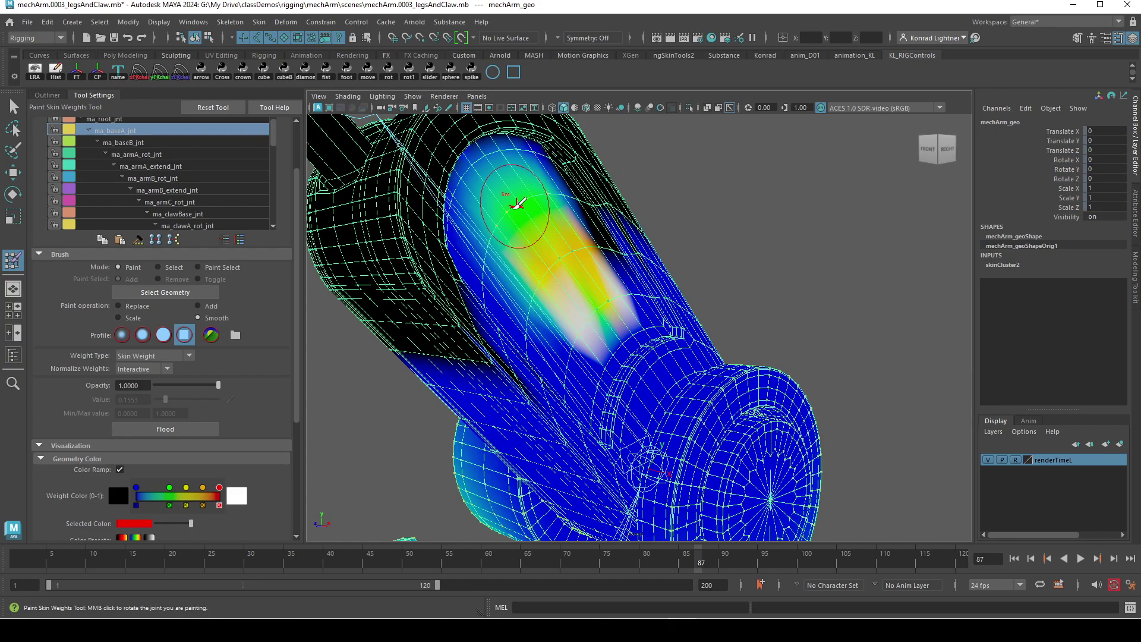
pyautogui.click(132, 304)
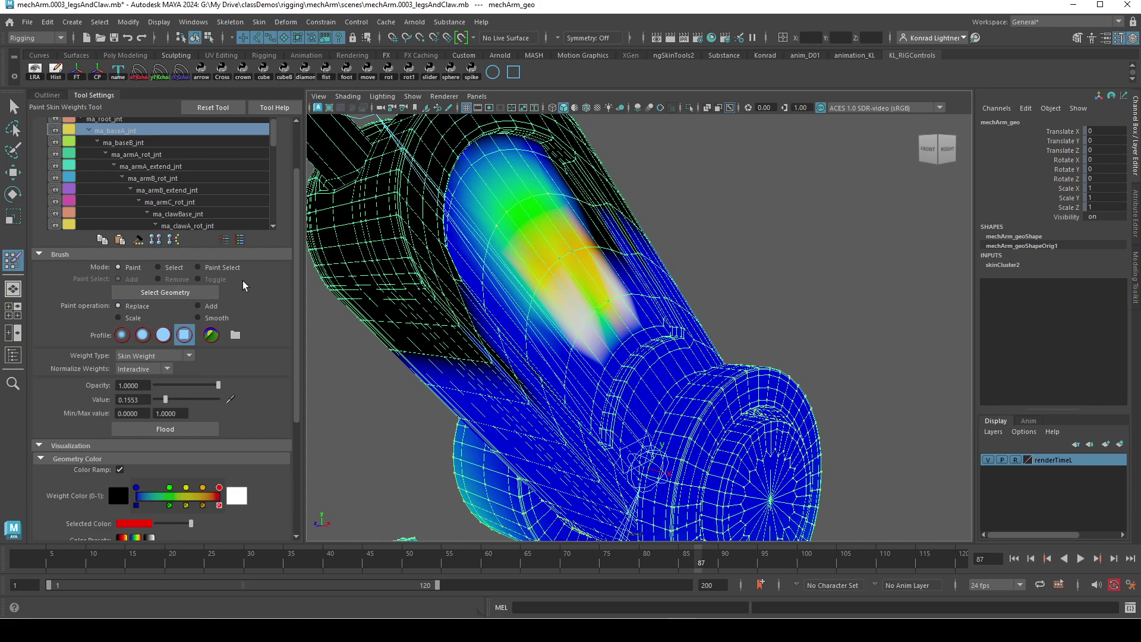
pyautogui.scroll(-2, 237, 375)
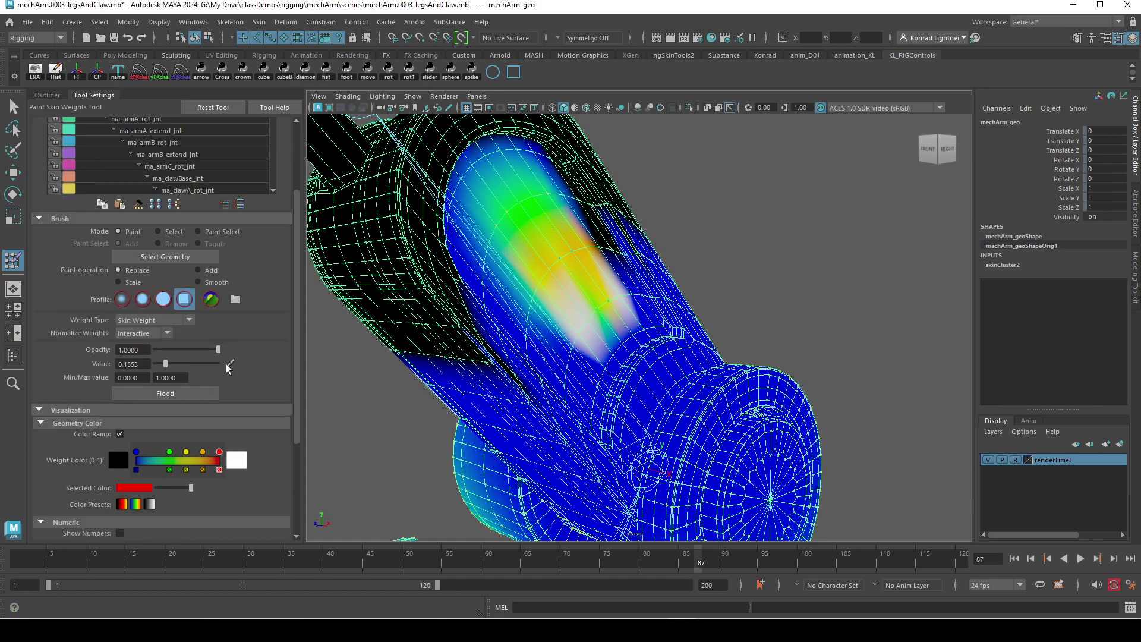
pyautogui.scroll(-2, 144, 362)
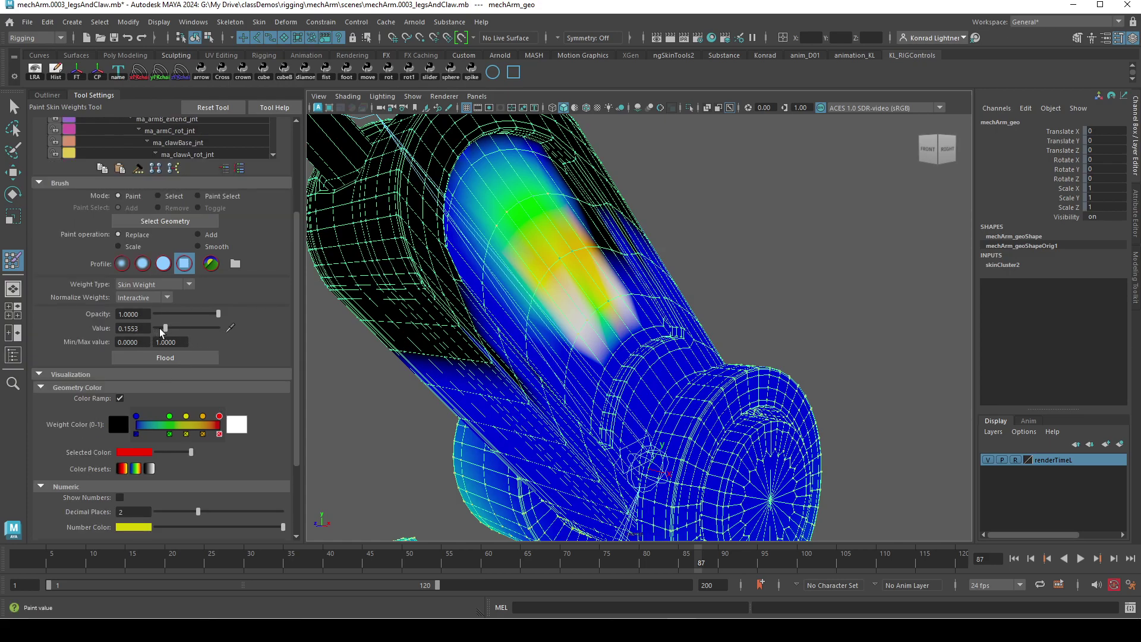
pyautogui.moveTo(163, 327); pyautogui.dragTo(241, 322)
pyautogui.moveTo(155, 328); pyautogui.dragTo(260, 335)
pyautogui.scroll(-2, 255, 351)
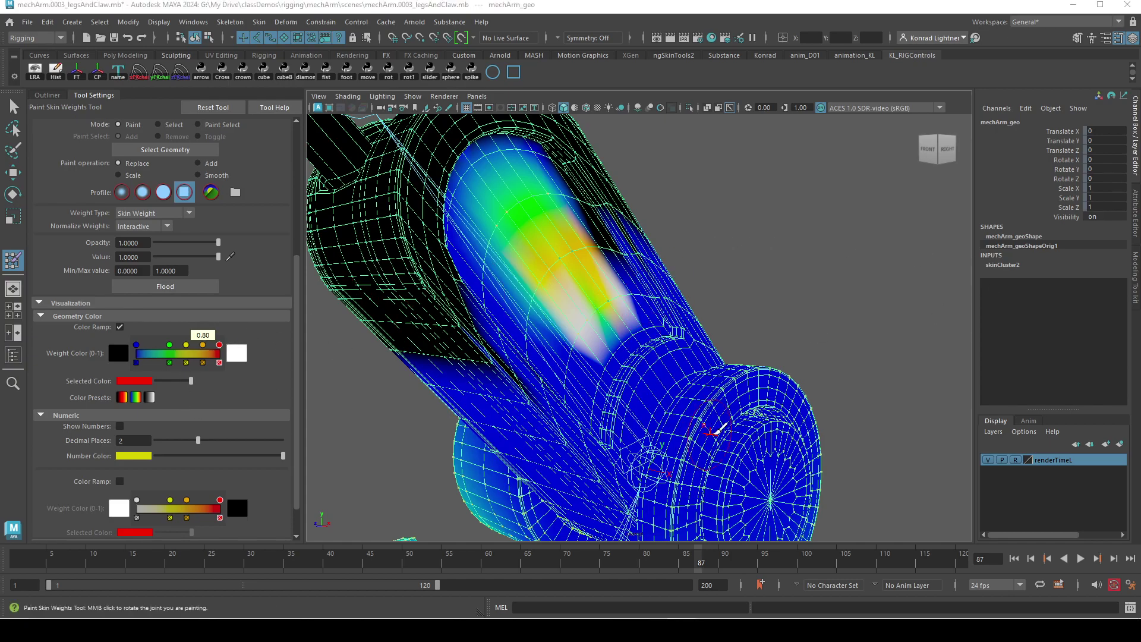
# Turn the geometry color ramp off and back on to compare grayscale and colored ma_baseA_jnt weights across the whole mechanical arm
pyautogui.scroll(-8, 718, 429)
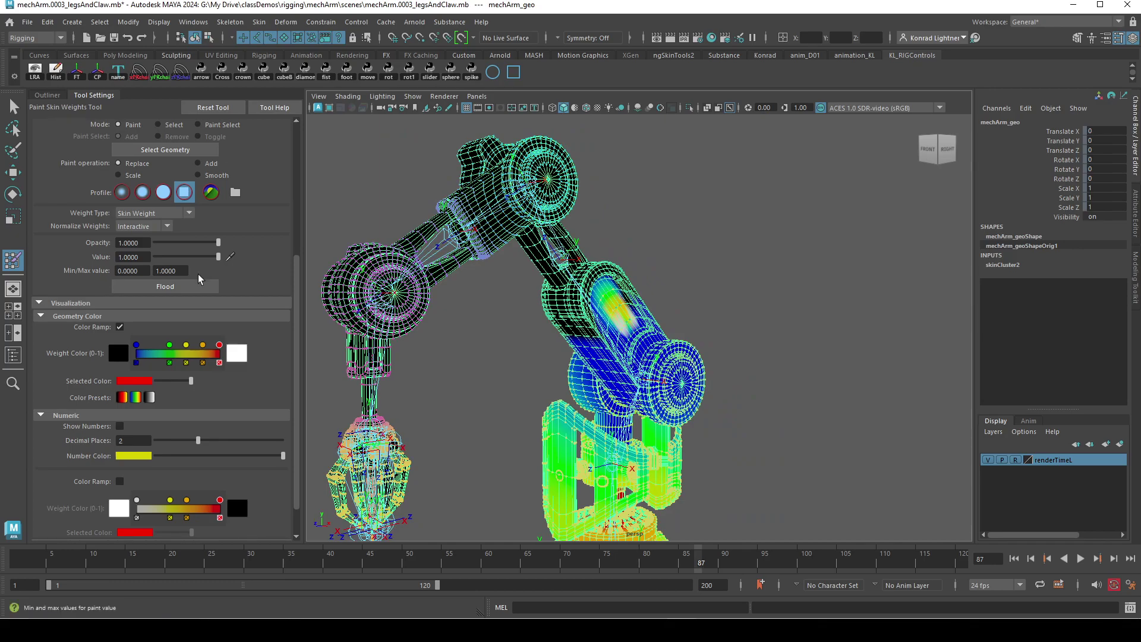
pyautogui.scroll(-1, 231, 353)
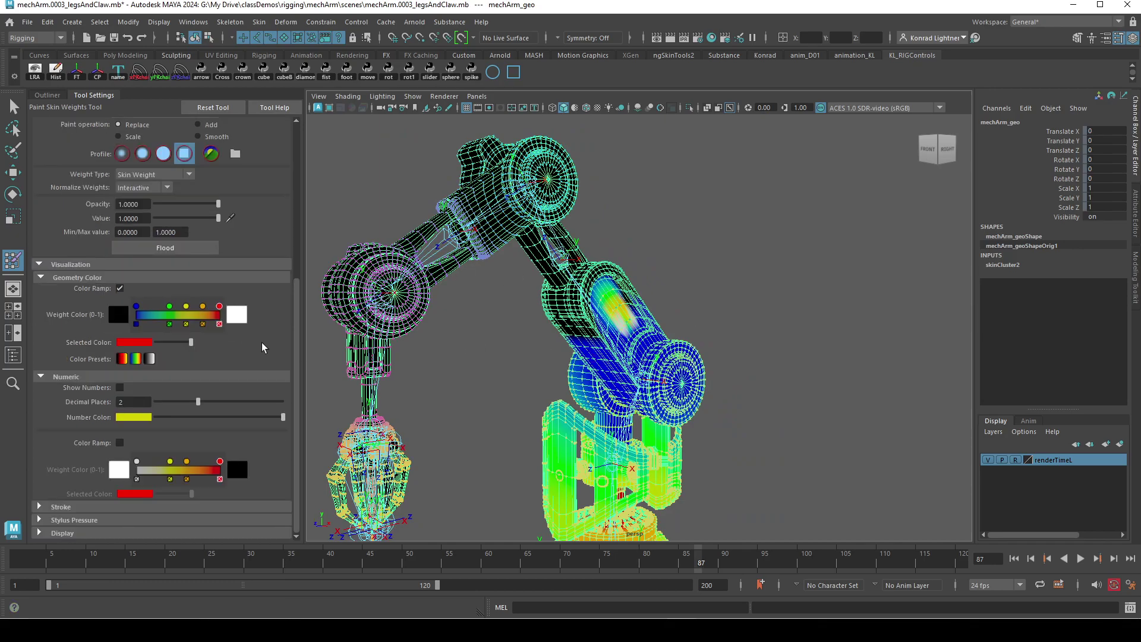
pyautogui.click(120, 289)
pyautogui.click(120, 288)
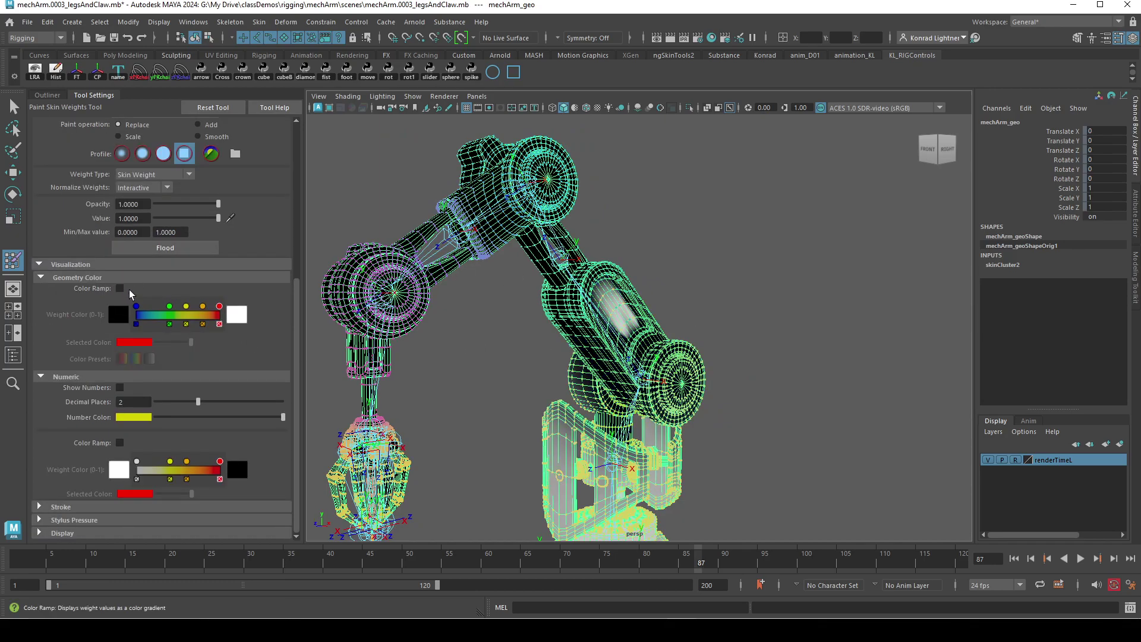
pyautogui.click(128, 278)
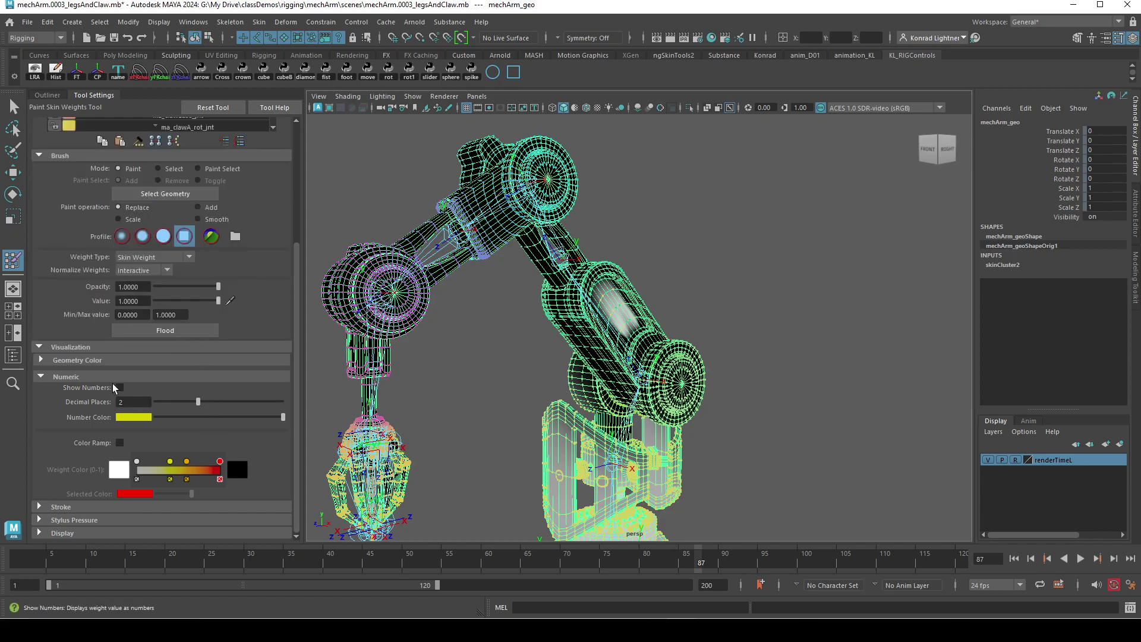
pyautogui.click(39, 358)
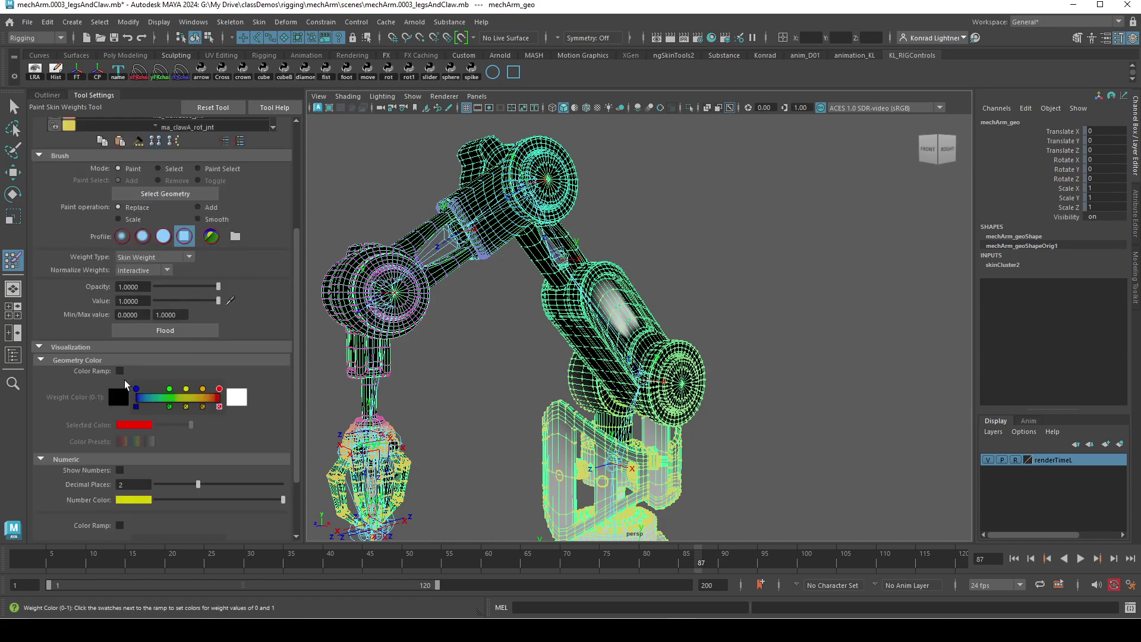
pyautogui.click(121, 372)
pyautogui.scroll(3, 263, 272)
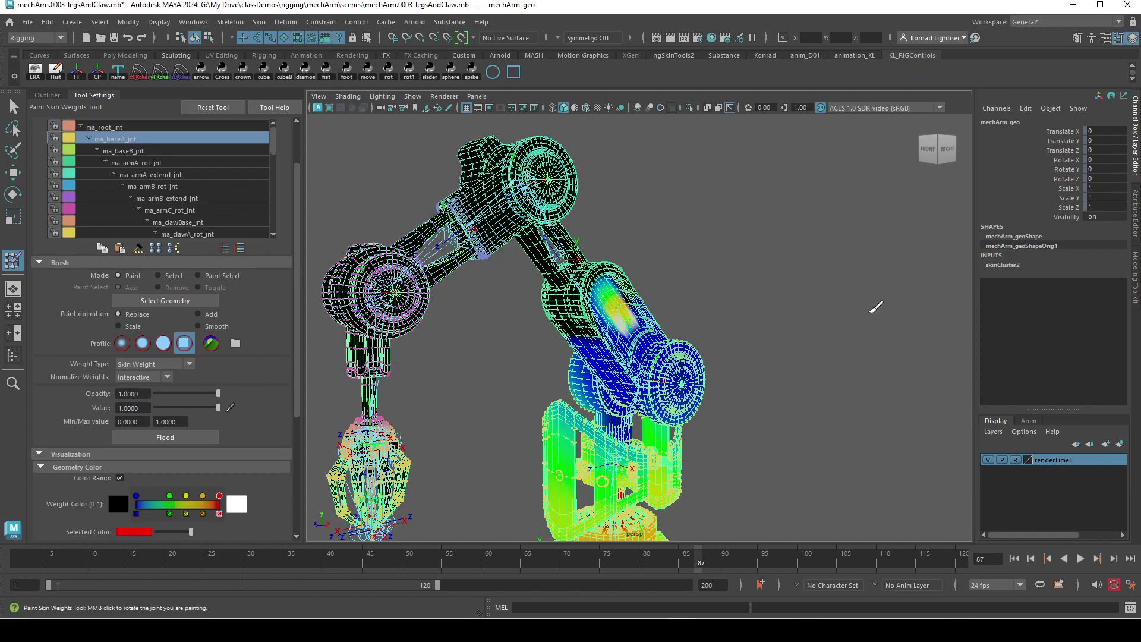
pyautogui.keyDown('alt'); pyautogui.moveTo(756, 325); pyautogui.dragTo(701, 331); pyautogui.keyUp('alt')
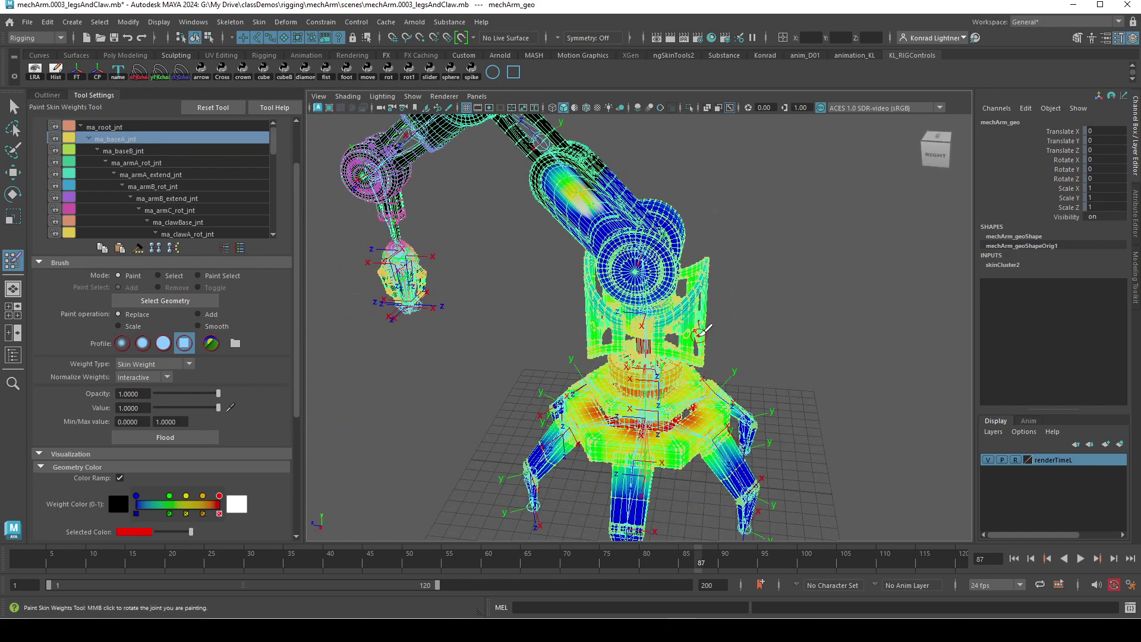
pyautogui.keyDown('alt'); pyautogui.moveTo(440, 340); pyautogui.dragTo(553, 338); pyautogui.keyUp('alt')
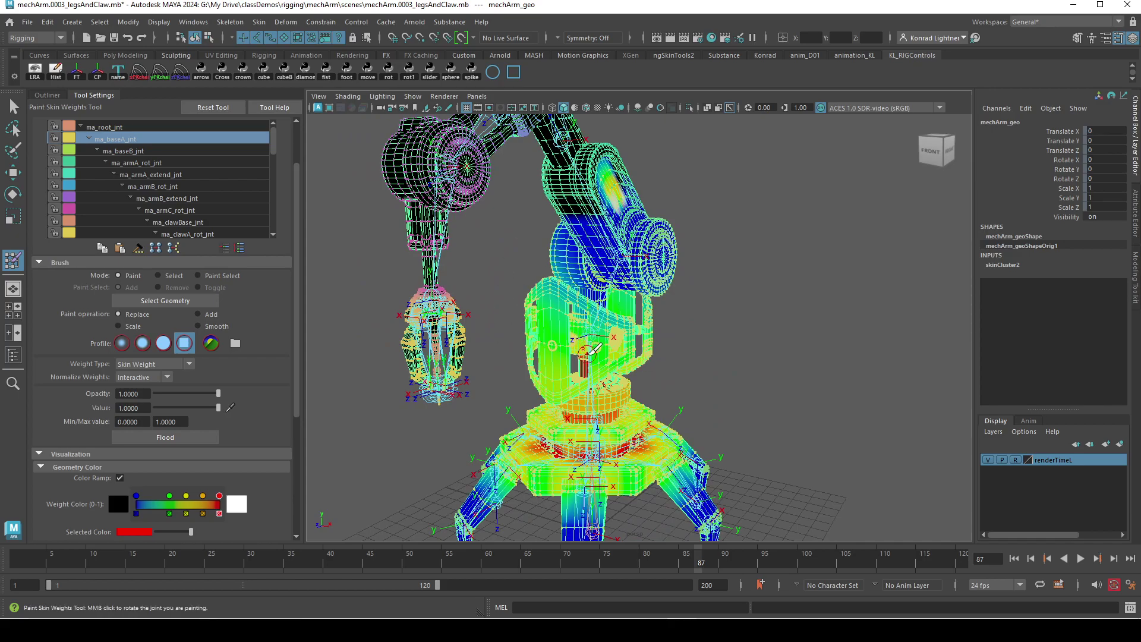